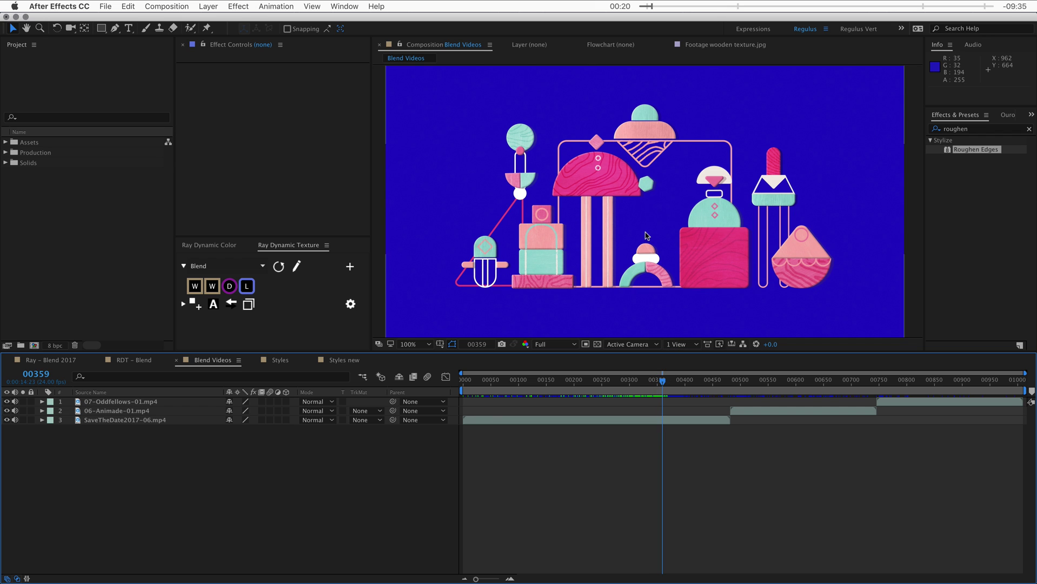
- Zoom and pan the viewer to inspect the wood grain on the salmon and magenta domes
{"action": "scroll", "coordinate": [650, 227], "scroll_direction": "up", "scroll_amount": 2}
{"action": "key", "text": "space"}
{"action": "left_click_drag", "start_coordinate": [465, 172], "coordinate": [553, 228]}
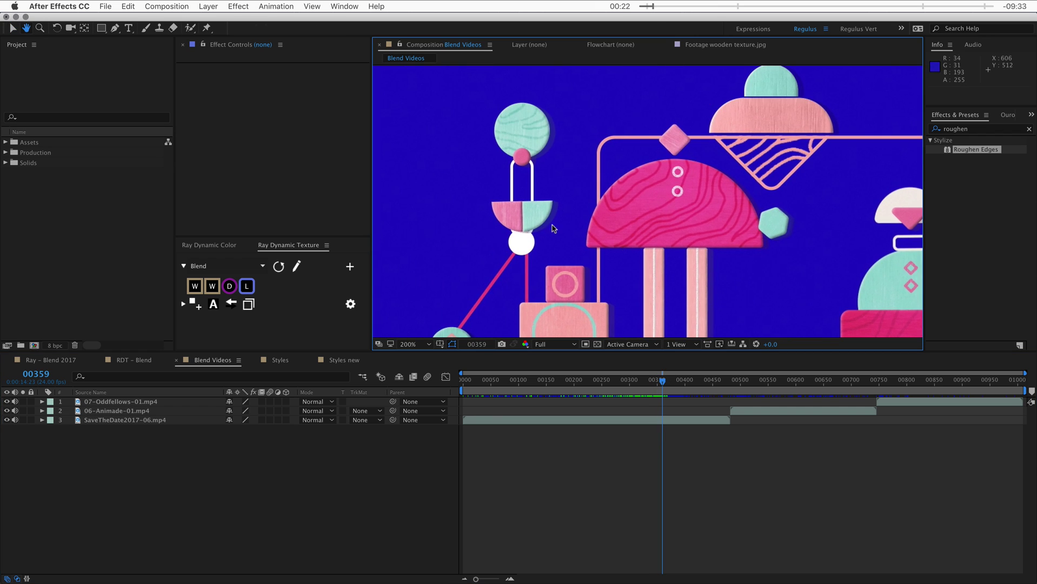
{"action": "left_click_drag", "start_coordinate": [616, 208], "coordinate": [442, 214]}
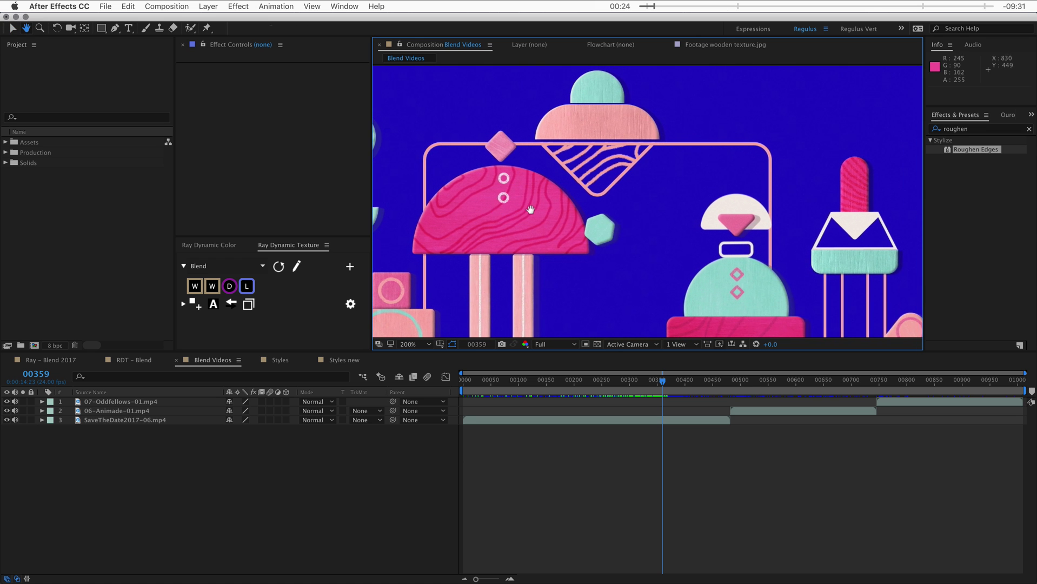
{"action": "left_click_drag", "start_coordinate": [530, 210], "coordinate": [546, 224]}
{"action": "scroll", "coordinate": [595, 169], "scroll_direction": "up", "scroll_amount": 2}
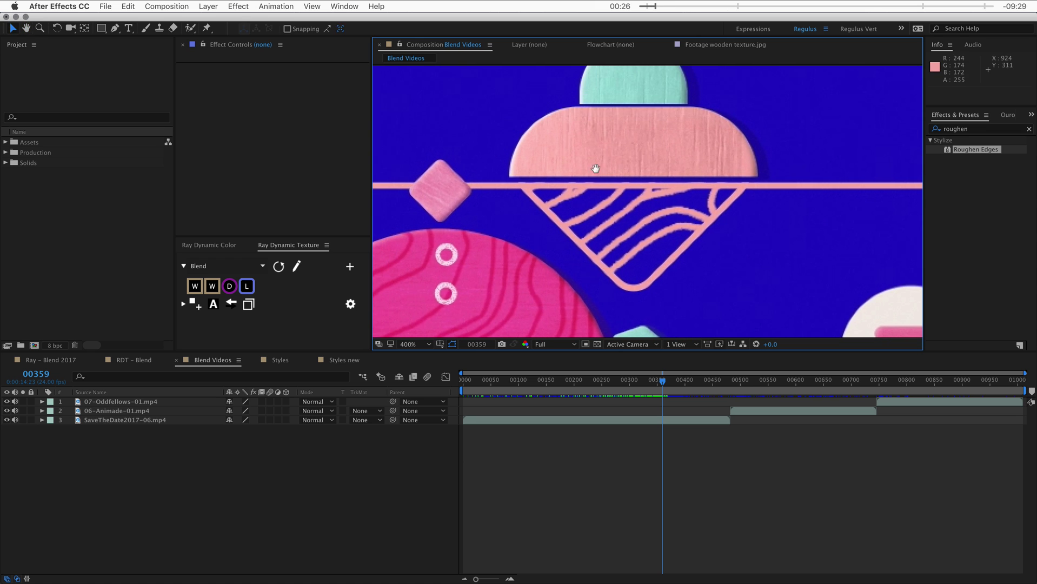
{"action": "key", "text": "space"}
{"action": "left_click_drag", "start_coordinate": [595, 169], "coordinate": [612, 224]}
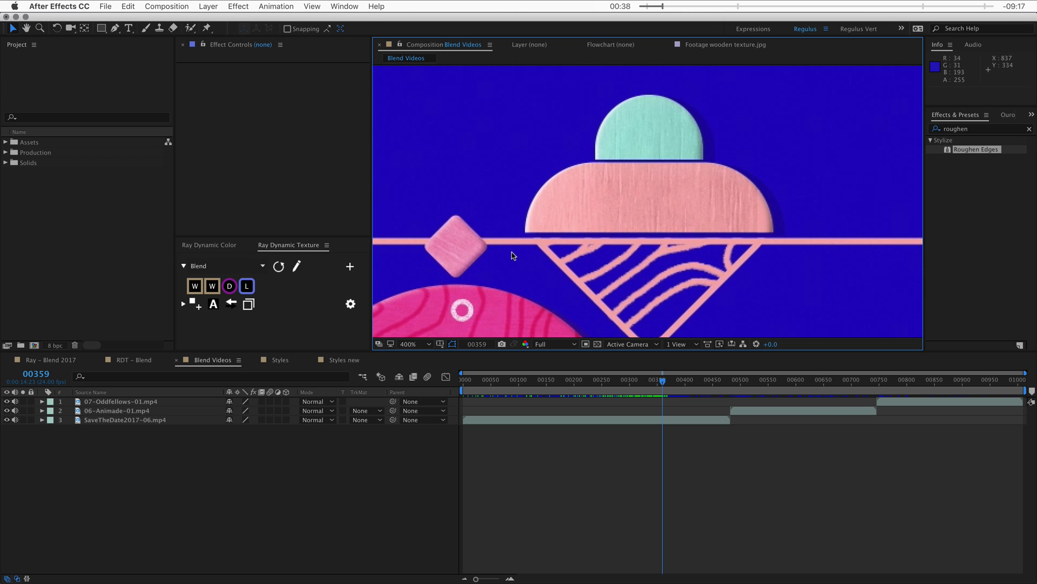
{"action": "left_click_drag", "start_coordinate": [523, 290], "coordinate": [600, 161]}
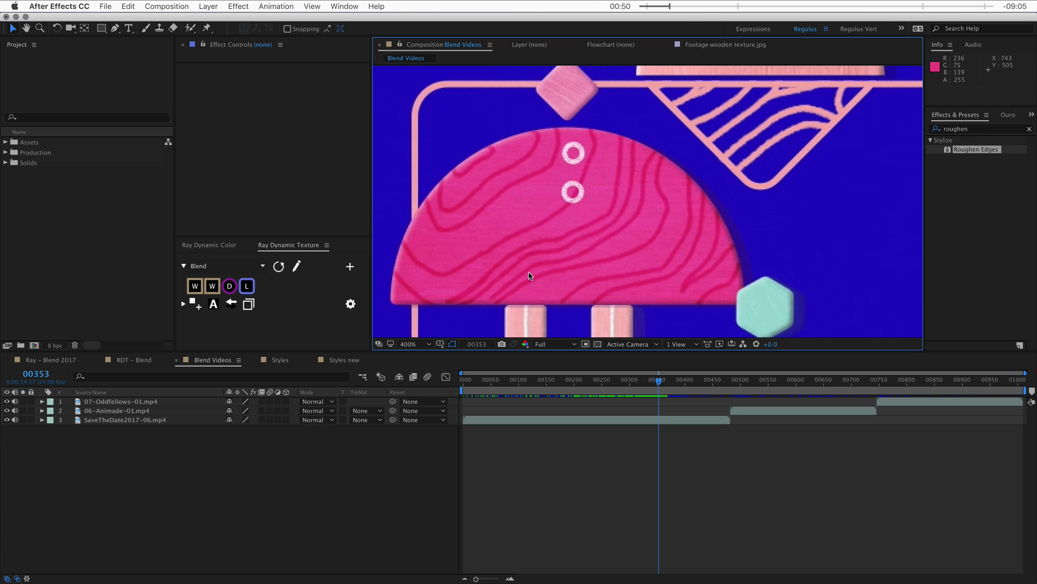
{"action": "scroll", "coordinate": [584, 238], "scroll_direction": "down", "scroll_amount": 2}
{"action": "left_click_drag", "start_coordinate": [583, 239], "coordinate": [569, 183]}
- Switch the Timeline to the Styles composition
{"action": "key", "text": "v"}
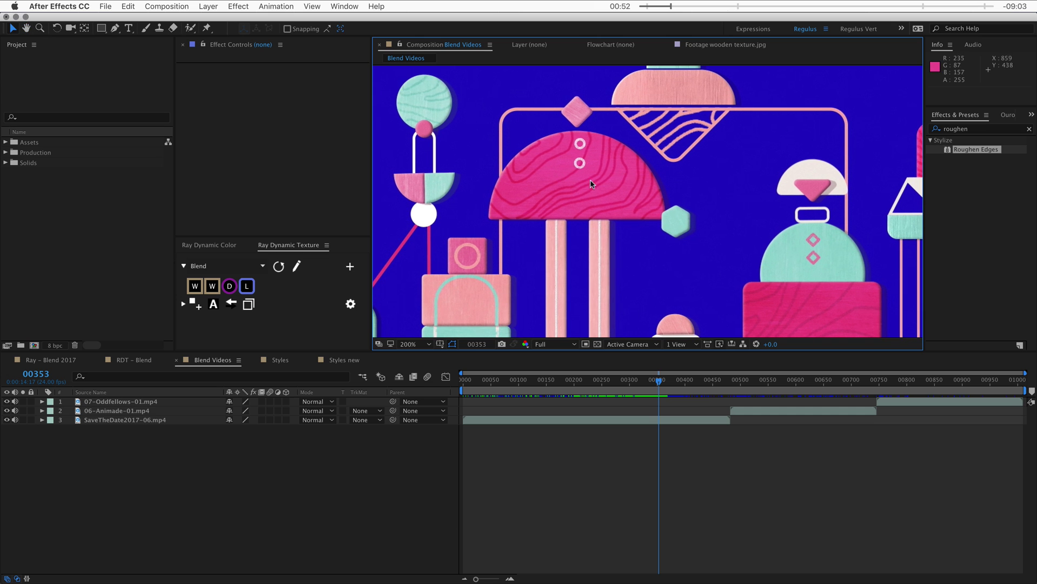
{"action": "left_click", "coordinate": [340, 421]}
{"action": "left_click", "coordinate": [283, 362]}
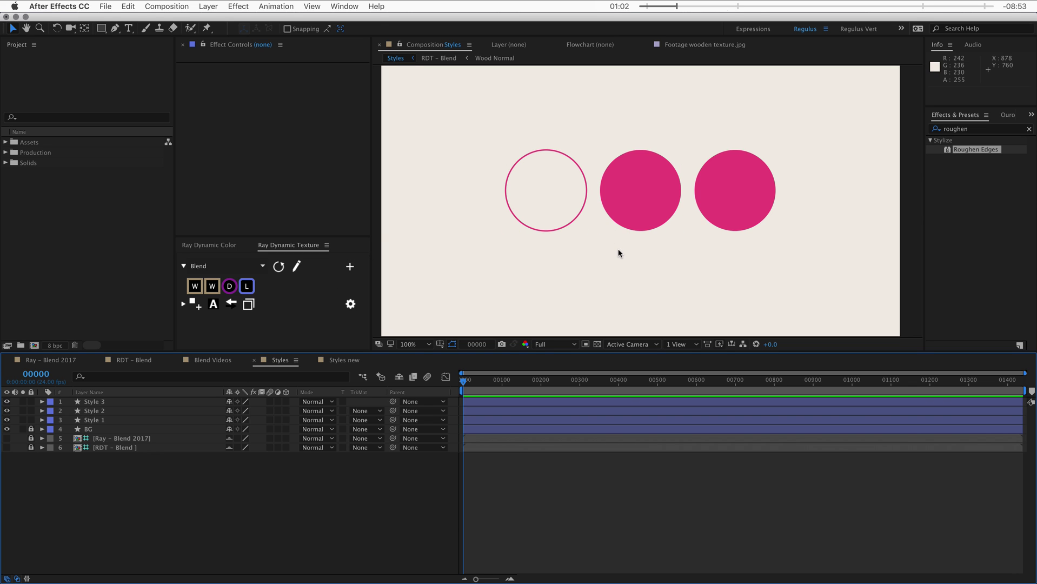
- Give the middle pink circle the Wood Normal texture and bevelled Depth
{"action": "left_click", "coordinate": [627, 215]}
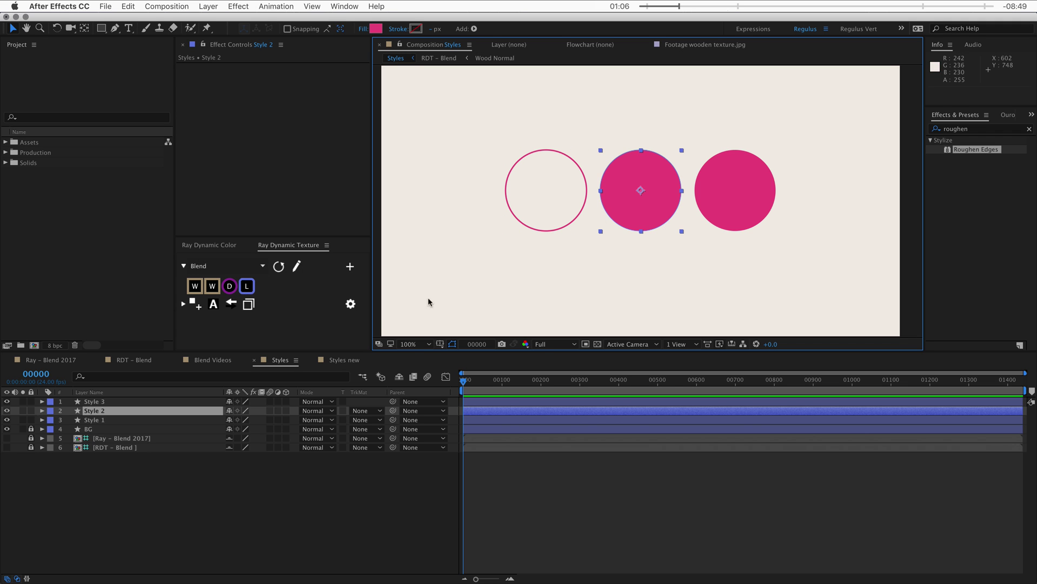
{"action": "left_click", "coordinate": [195, 285]}
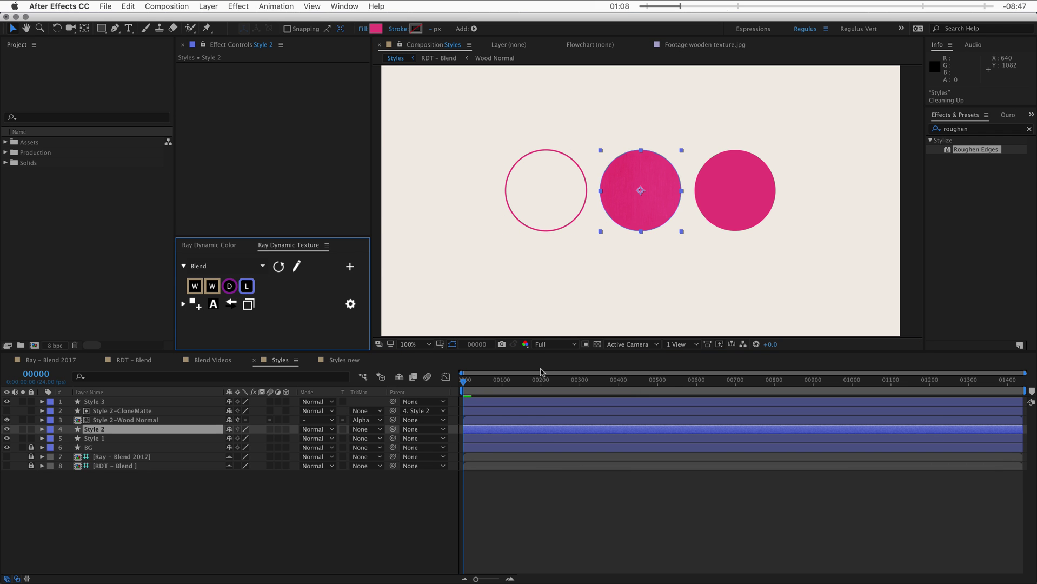
{"action": "key", "text": "period"}
{"action": "key", "text": "period"}
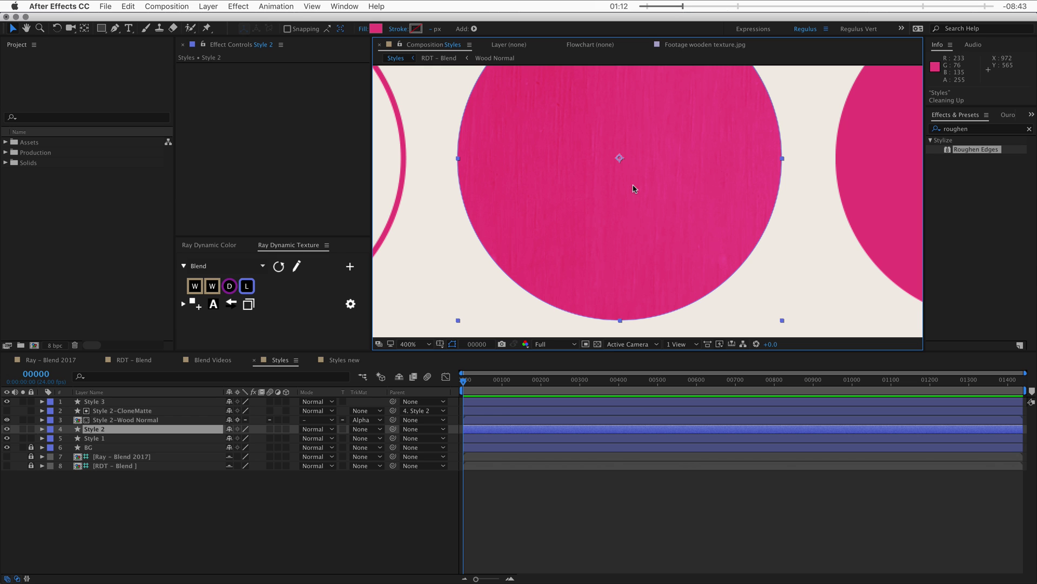
{"action": "left_click", "coordinate": [229, 286]}
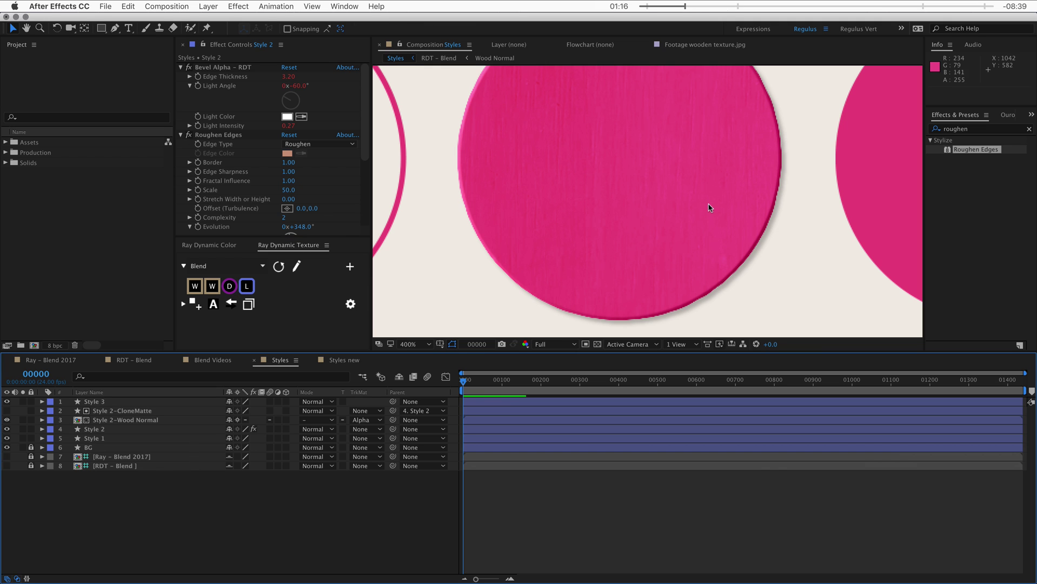
- Give the right pink circle Wood Normal, Wood Special grain lines and Depth
{"action": "scroll", "coordinate": [700, 229], "scroll_direction": "down", "scroll_amount": 2}
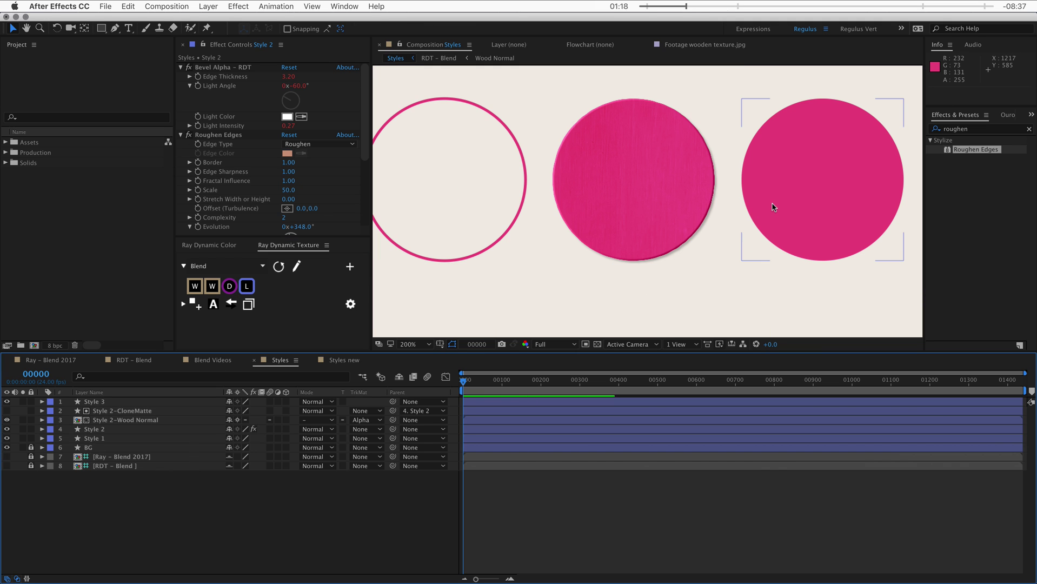
{"action": "left_click", "coordinate": [770, 206]}
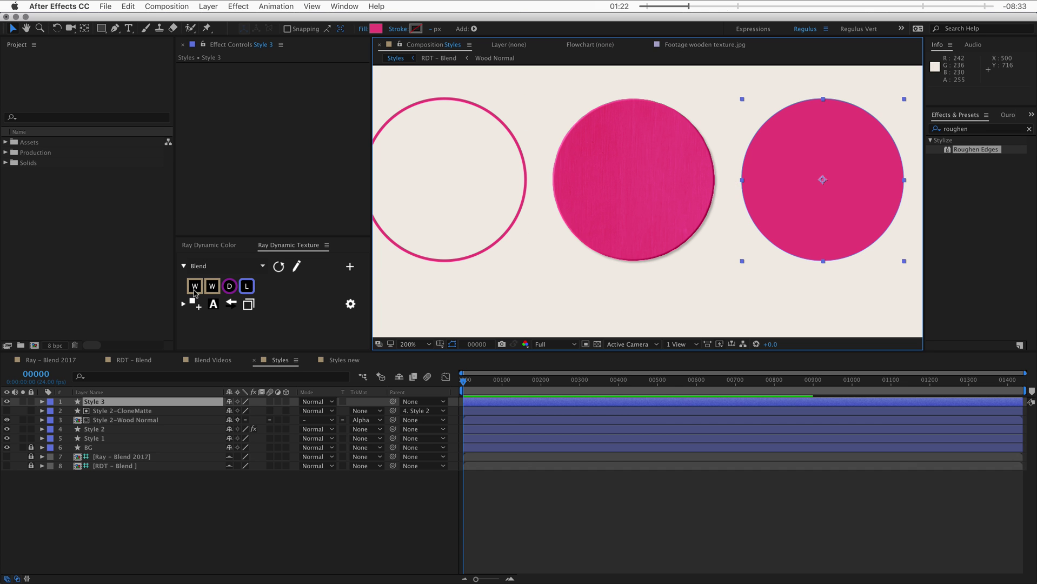
{"action": "left_click", "coordinate": [195, 287]}
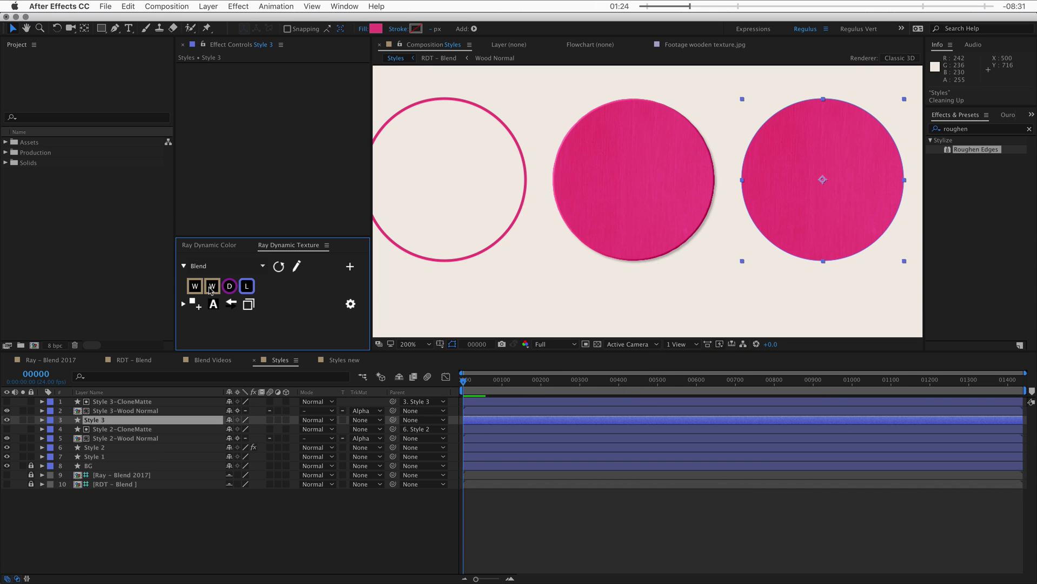
{"action": "left_click", "coordinate": [211, 289]}
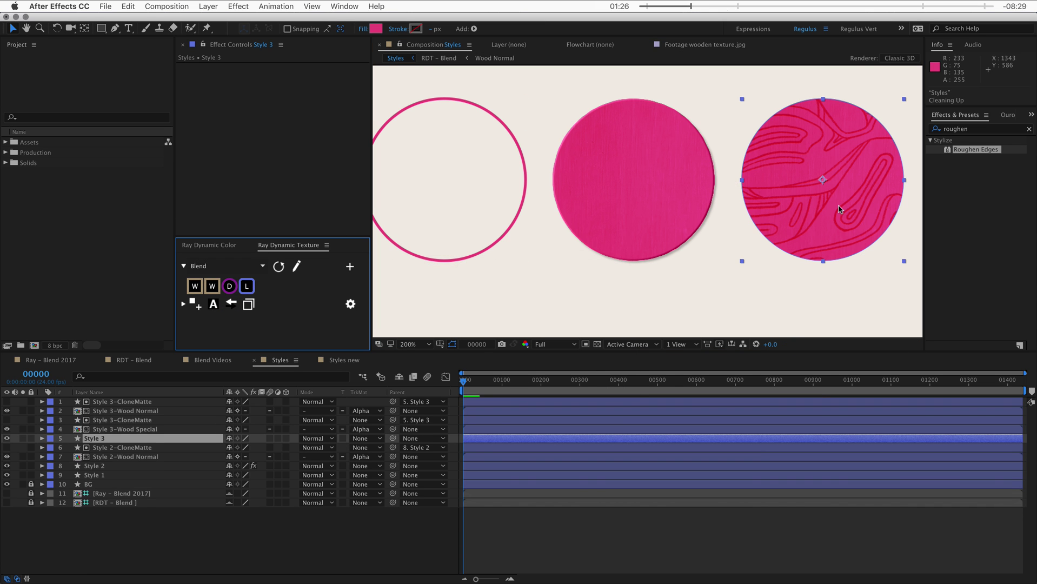
{"action": "left_click", "coordinate": [230, 287]}
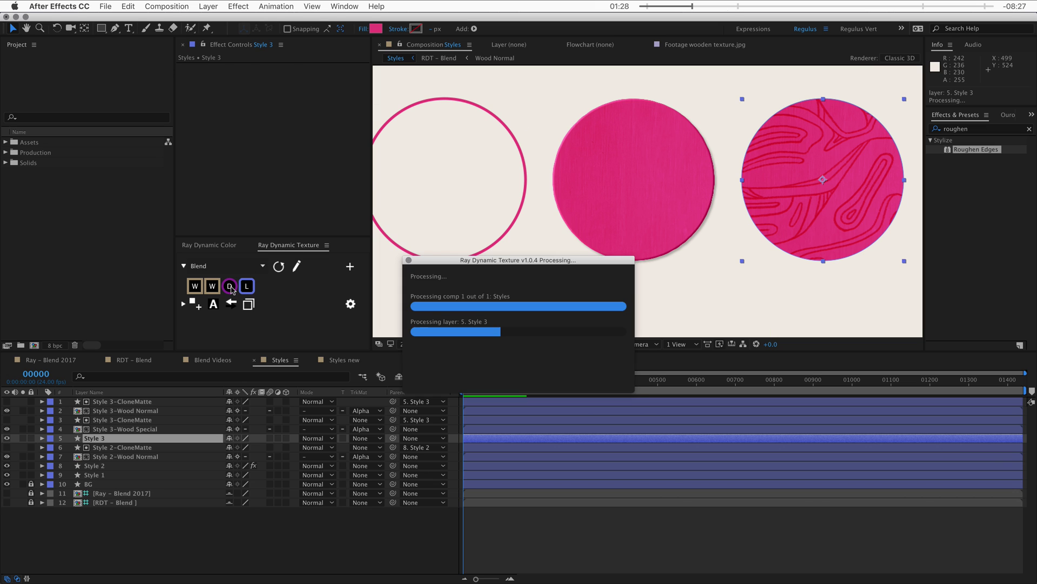
- Select both textured circles, then return to Blend Videos around frame 00207
{"action": "left_click", "coordinate": [217, 529]}
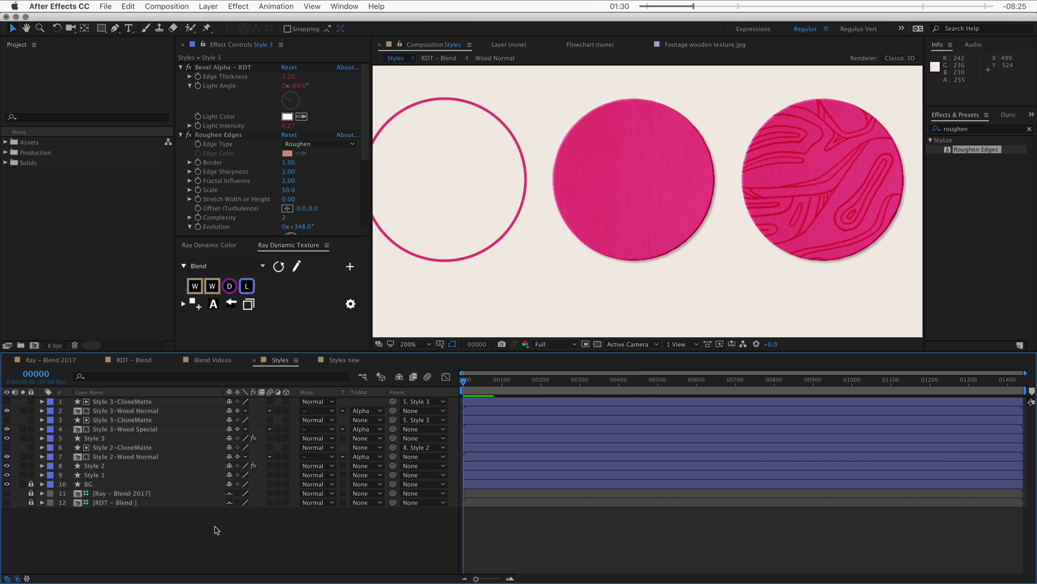
{"action": "scroll", "coordinate": [704, 215], "scroll_direction": "down", "scroll_amount": 1}
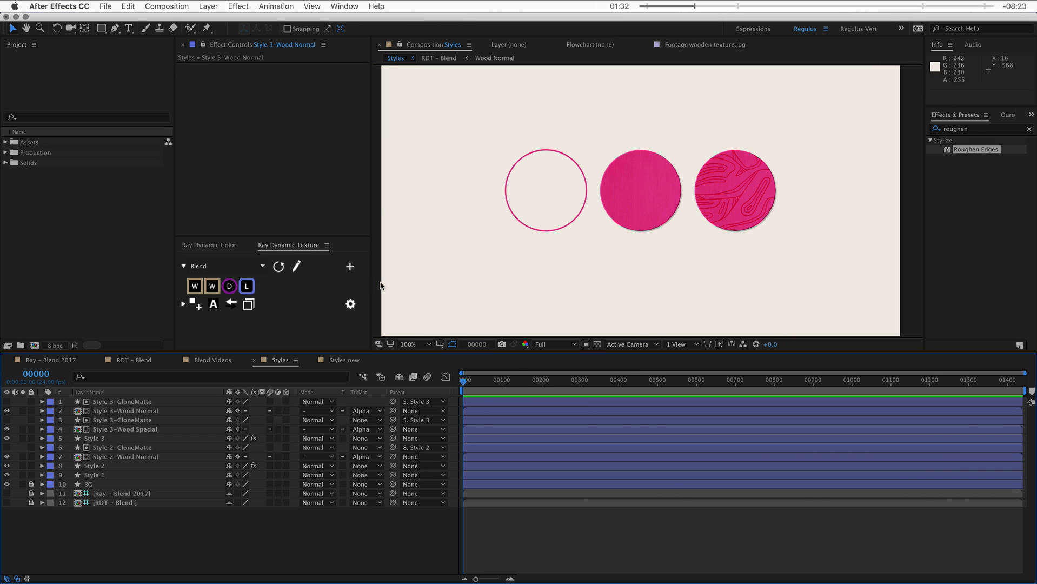
{"action": "left_click_drag", "start_coordinate": [861, 92], "coordinate": [595, 284]}
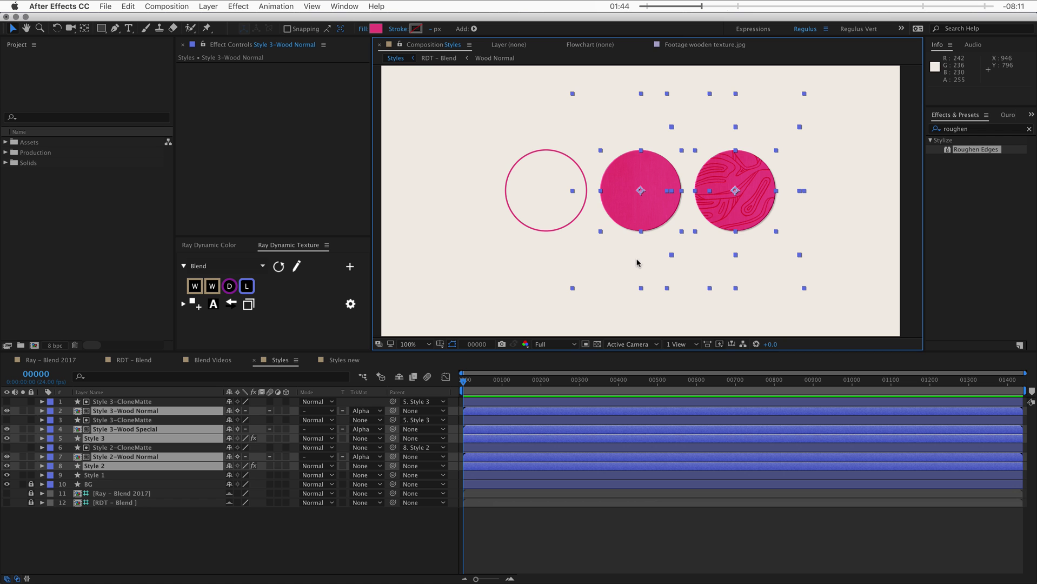
{"action": "left_click", "coordinate": [227, 360]}
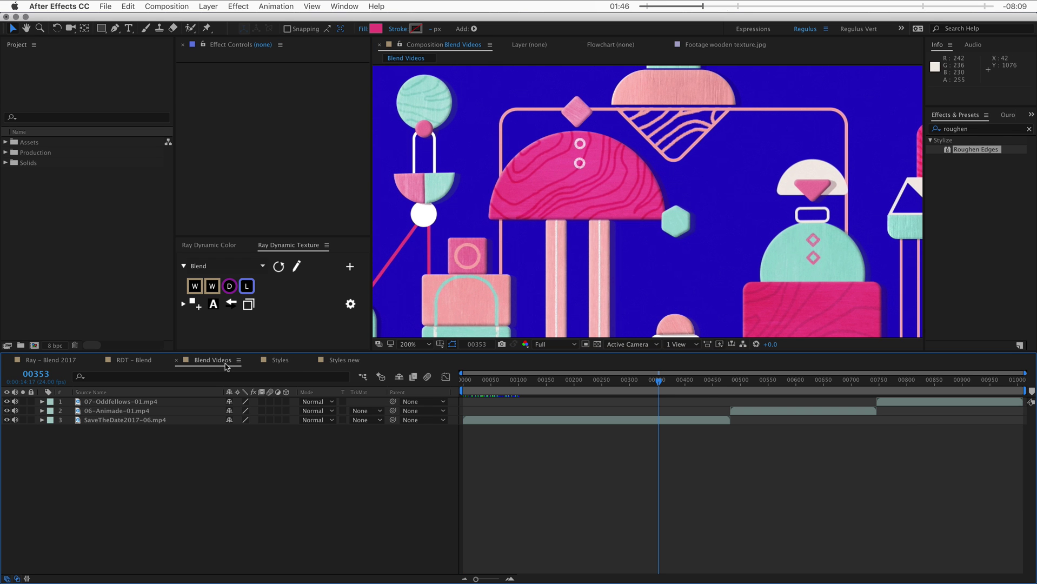
{"action": "left_click_drag", "start_coordinate": [589, 379], "coordinate": [643, 381]}
{"action": "key", "text": "comma"}
{"action": "key", "text": "super+Tab"}
{"action": "left_click", "coordinate": [312, 319]}
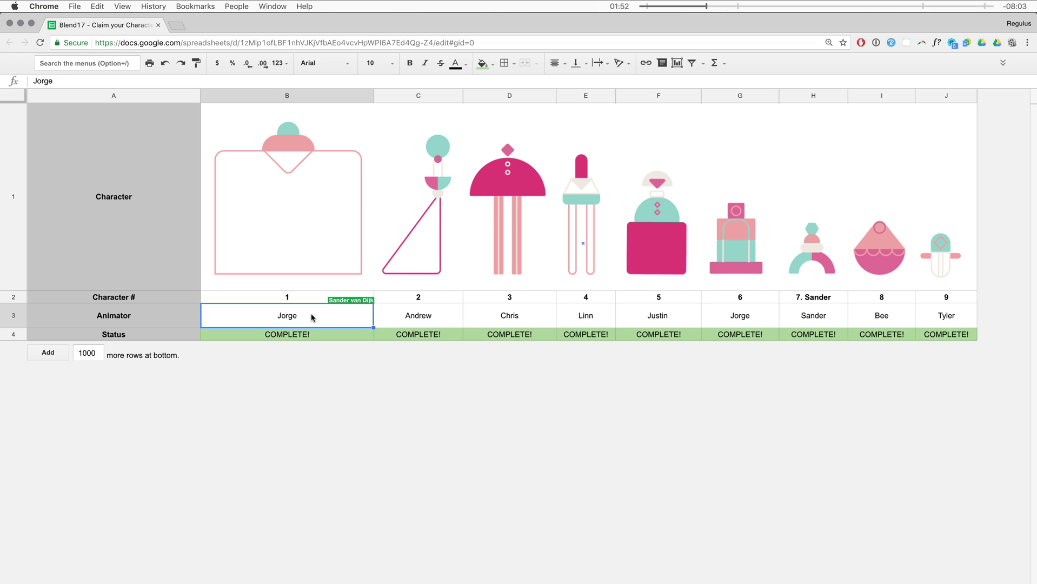
{"action": "left_click", "coordinate": [927, 318], "text": "shift"}
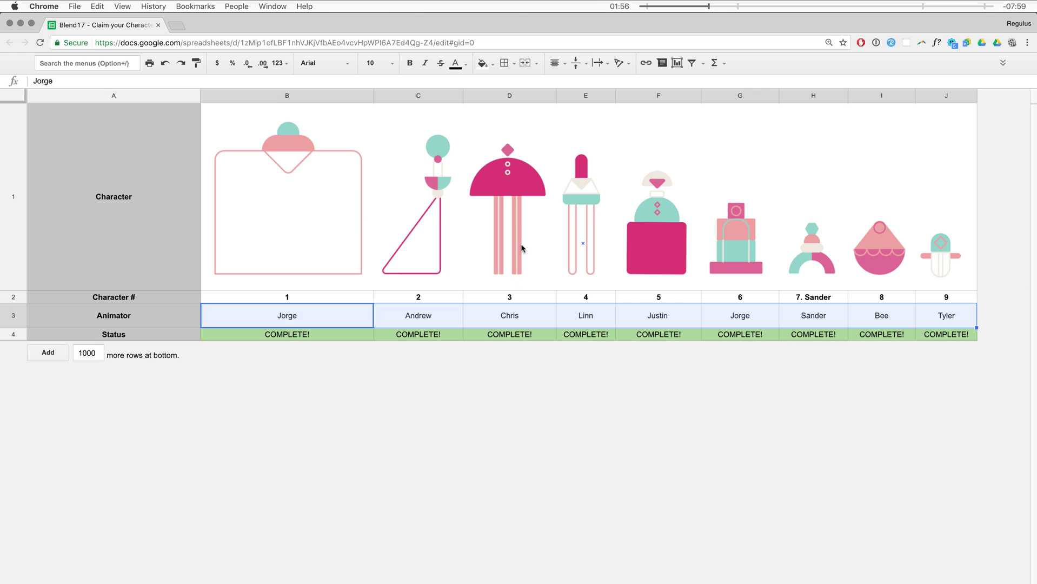
{"action": "key", "text": "super+Tab"}
{"action": "left_click", "coordinate": [604, 373]}
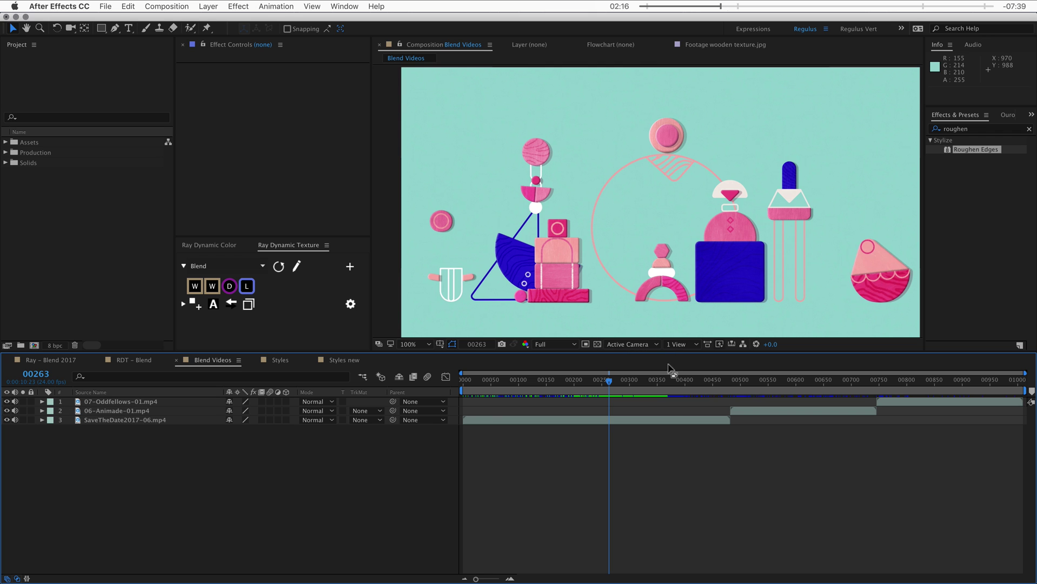
- Scrub to frame 00322 and zoom to 200% to inspect the wood-textured shapes
{"action": "left_click_drag", "start_coordinate": [622, 383], "coordinate": [643, 385]}
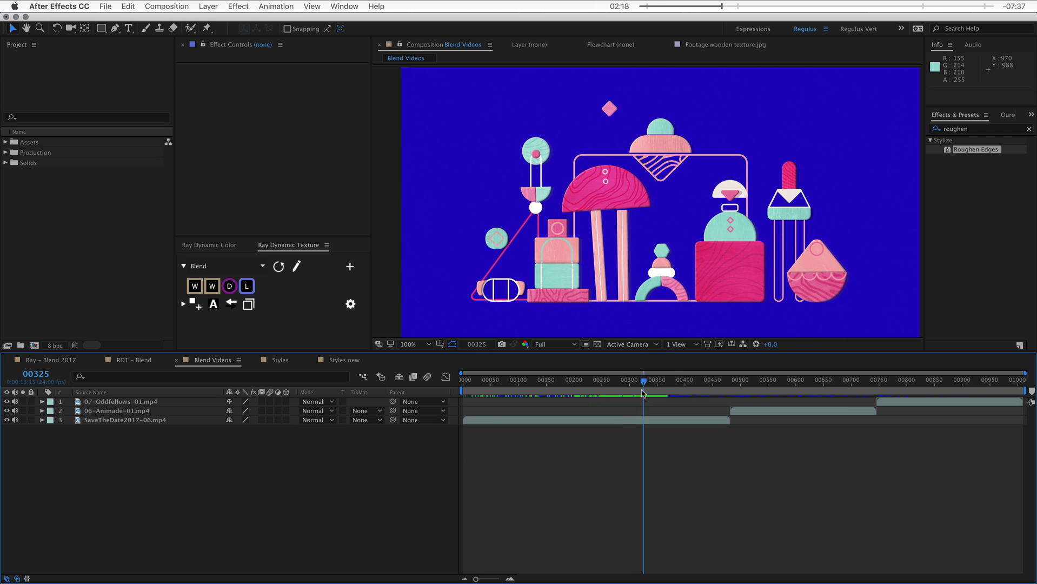
{"action": "key", "text": "period"}
{"action": "key", "text": "h"}
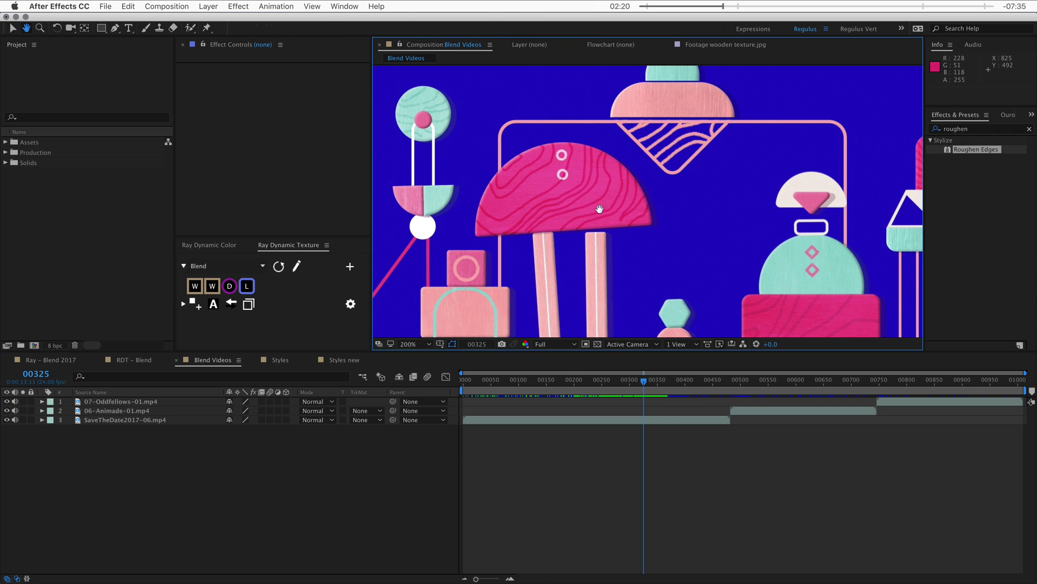
{"action": "left_click_drag", "start_coordinate": [553, 216], "coordinate": [505, 134]}
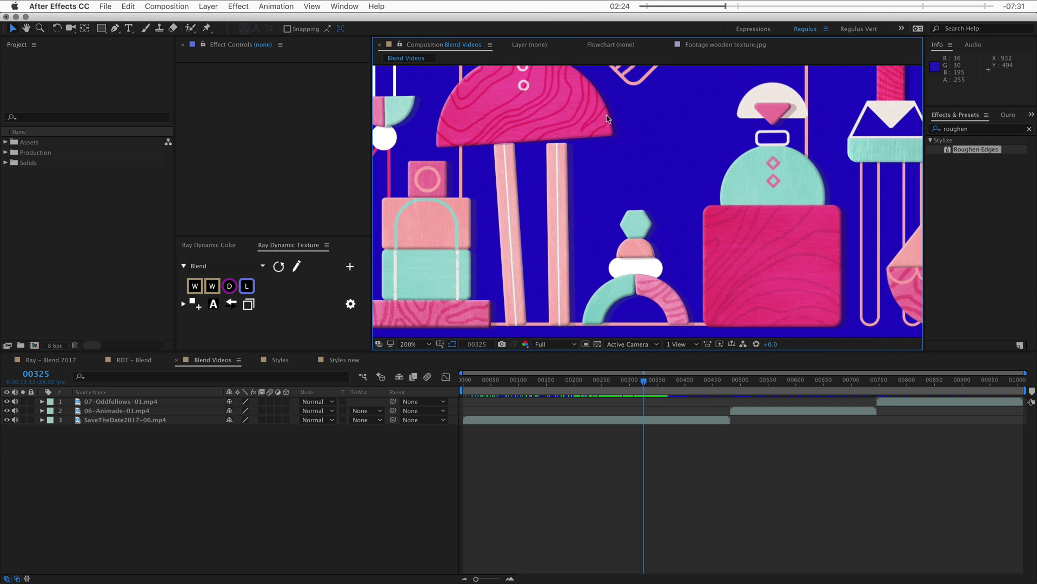
{"action": "key", "text": "h"}
{"action": "left_click_drag", "start_coordinate": [575, 175], "coordinate": [595, 163]}
{"action": "key", "text": "v"}
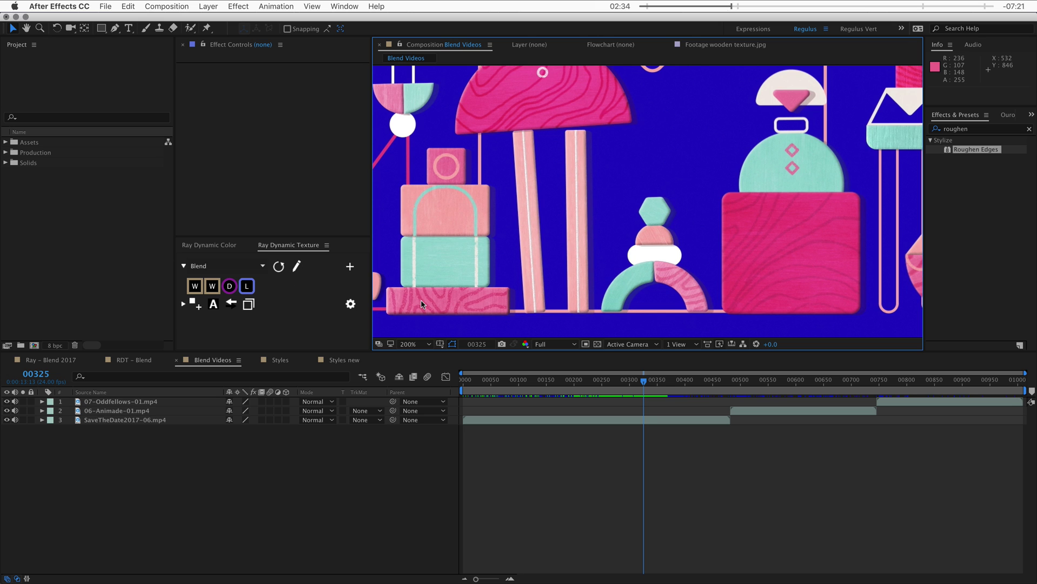
- Jump to frame 00504 and open the palette's RDT – Blend source composition
{"action": "scroll", "coordinate": [421, 273], "scroll_direction": "down", "scroll_amount": 1}
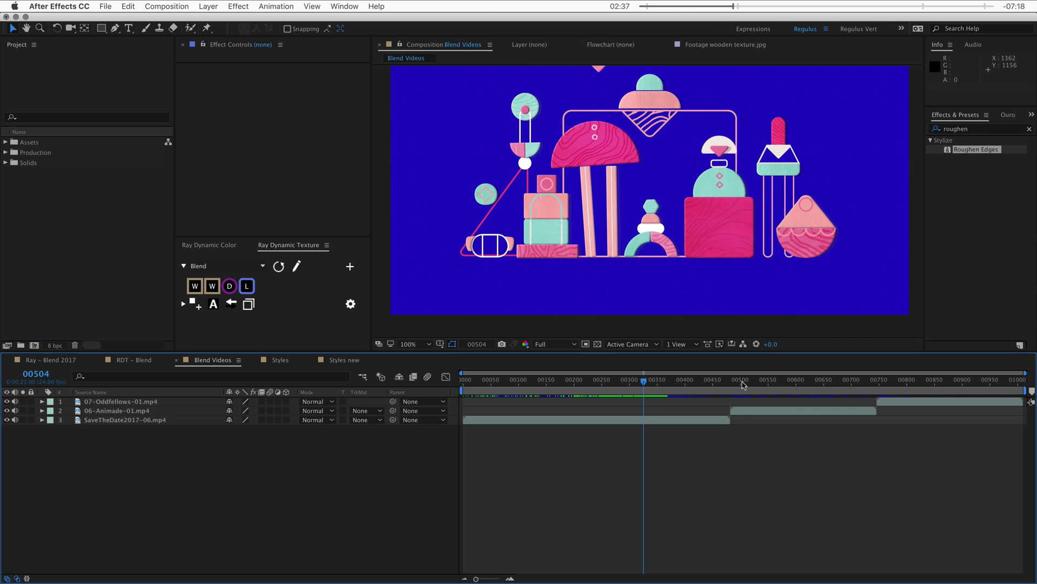
{"action": "left_click", "coordinate": [742, 380]}
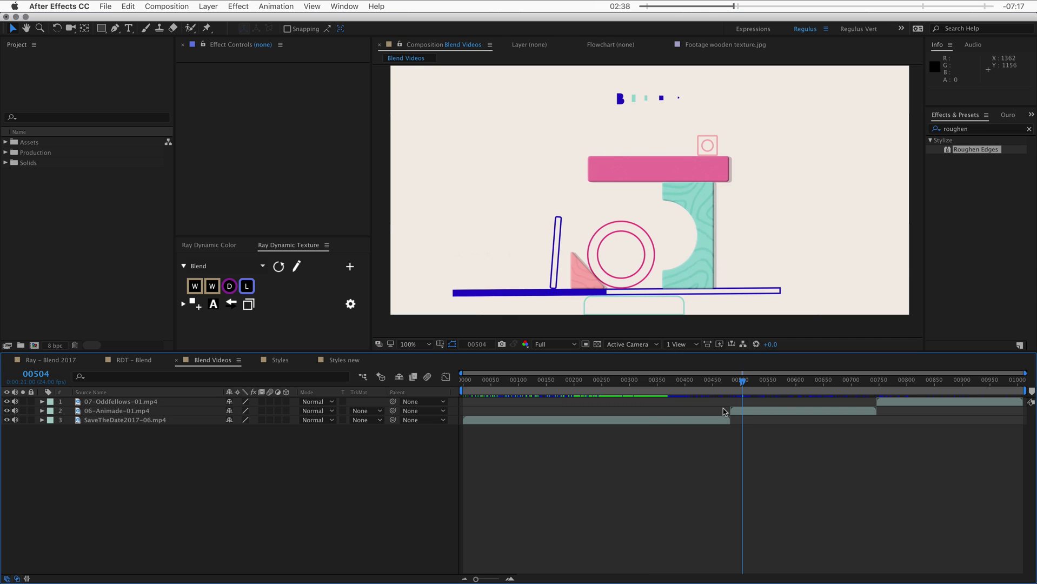
{"action": "left_click", "coordinate": [297, 266]}
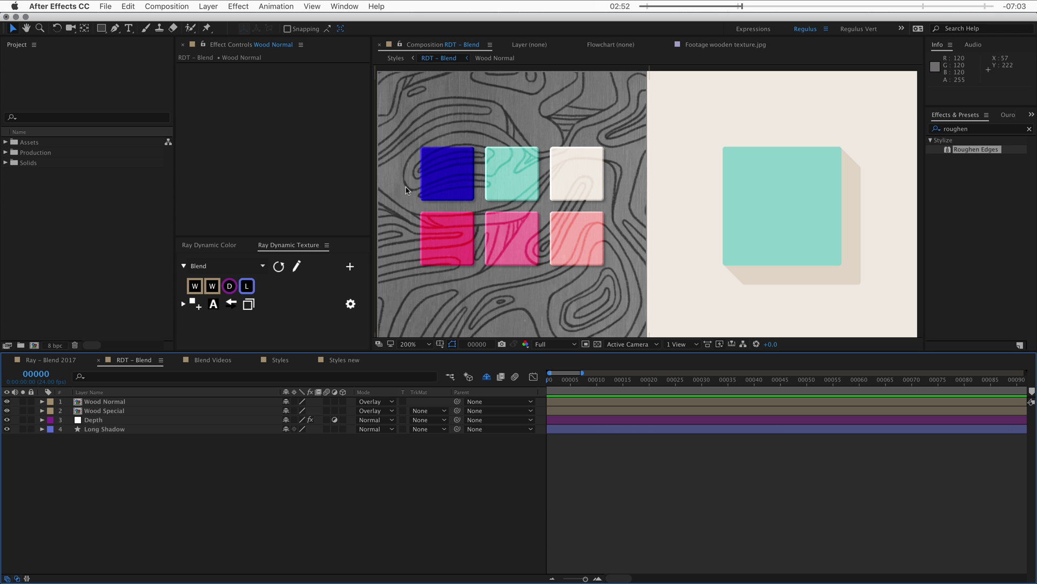
- Import wood.png and wooden texture.jpg together through the Cmd+I Import dialog
{"action": "key", "text": "super+i"}
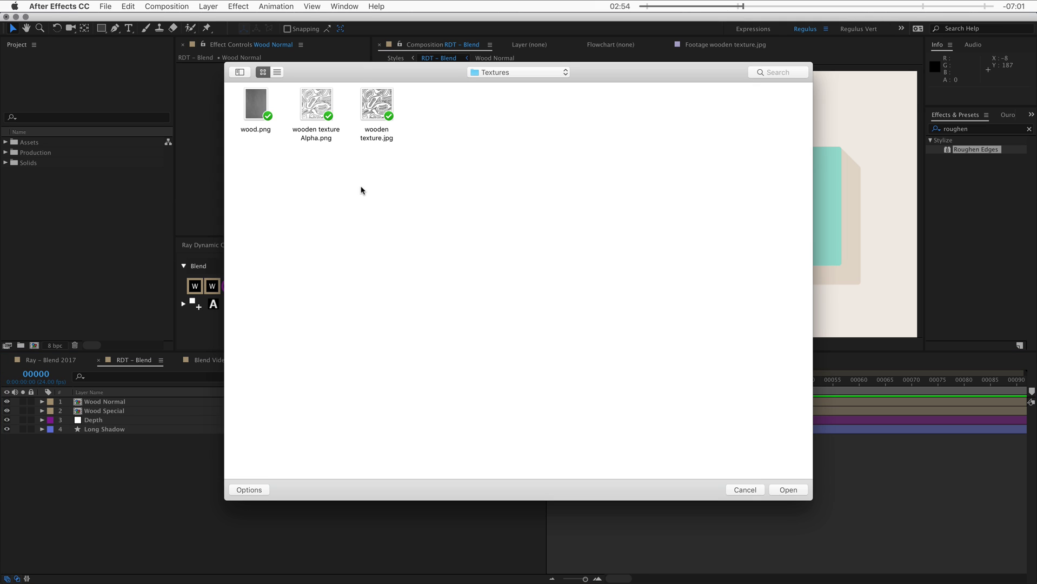
{"action": "left_click", "coordinate": [257, 128]}
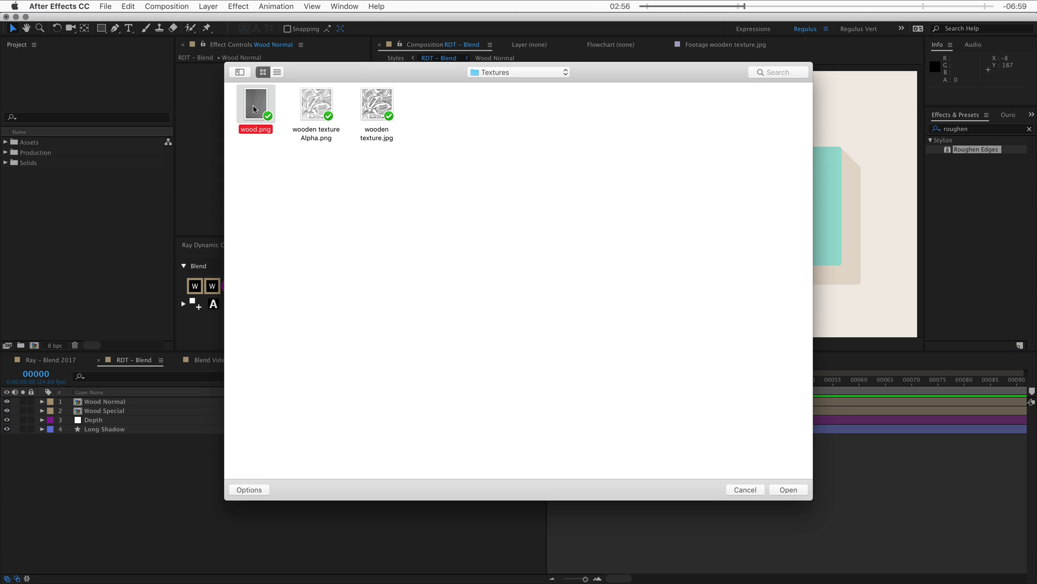
{"action": "left_click", "coordinate": [369, 109], "text": "super"}
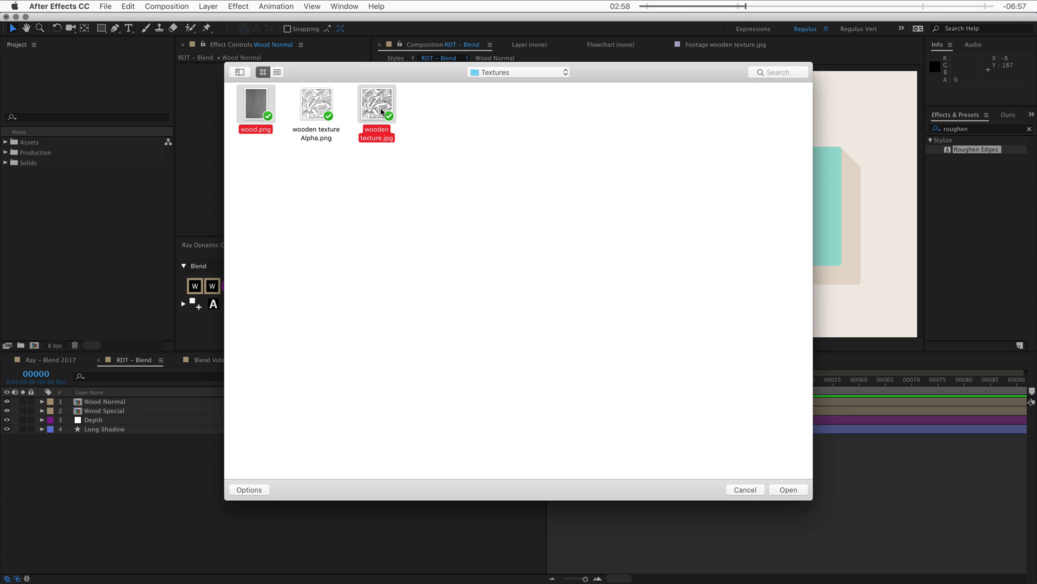
{"action": "key", "text": "Return"}
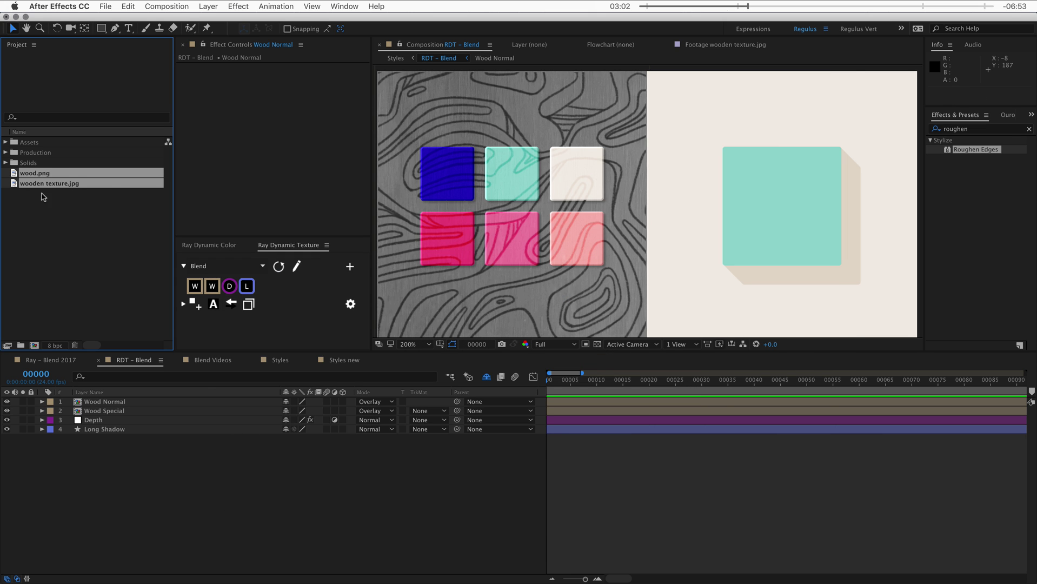
- Create a Ray Dynamic Texture palette named 'blendfest' from the two imported textures
{"action": "left_click", "coordinate": [350, 272]}
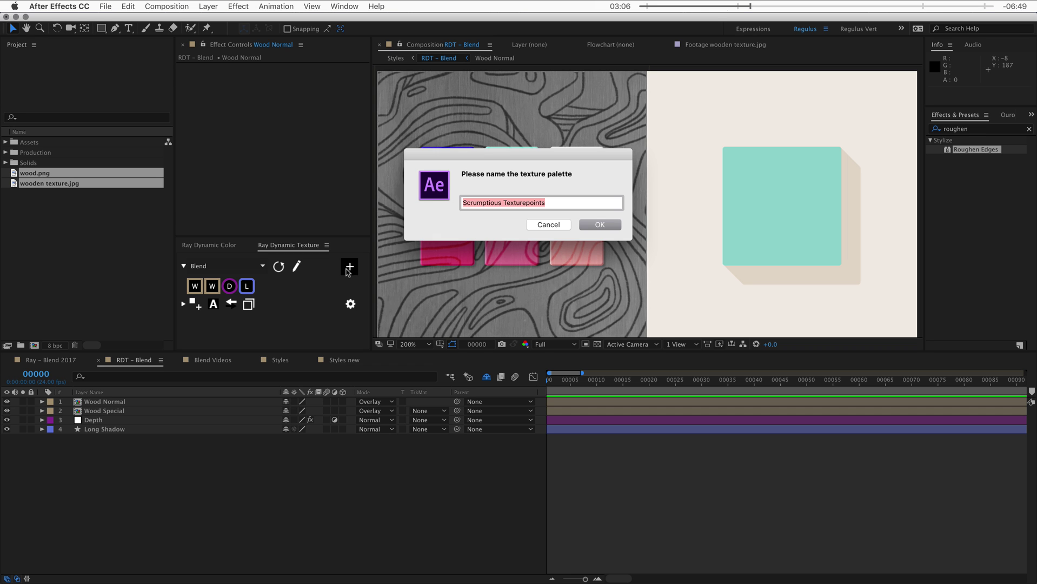
{"action": "type", "text": "blendfest"}
{"action": "key", "text": "Return"}
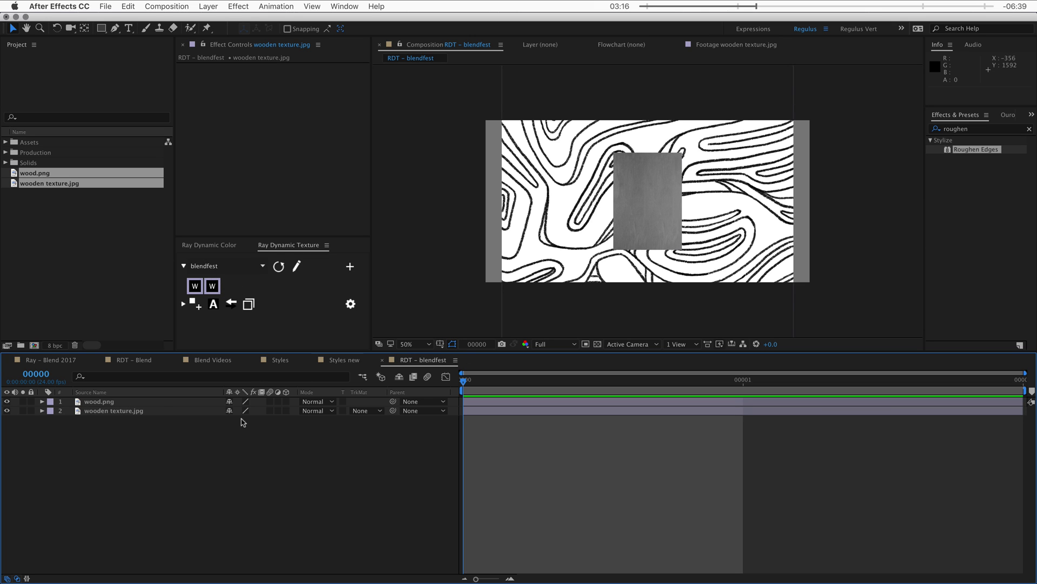
{"action": "left_click", "coordinate": [151, 401]}
- Rename wood.png to 'Wood normal' and wooden texture.jpg to 'Wood special'
{"action": "key", "text": "Return"}
{"action": "type", "text": "Woo"}
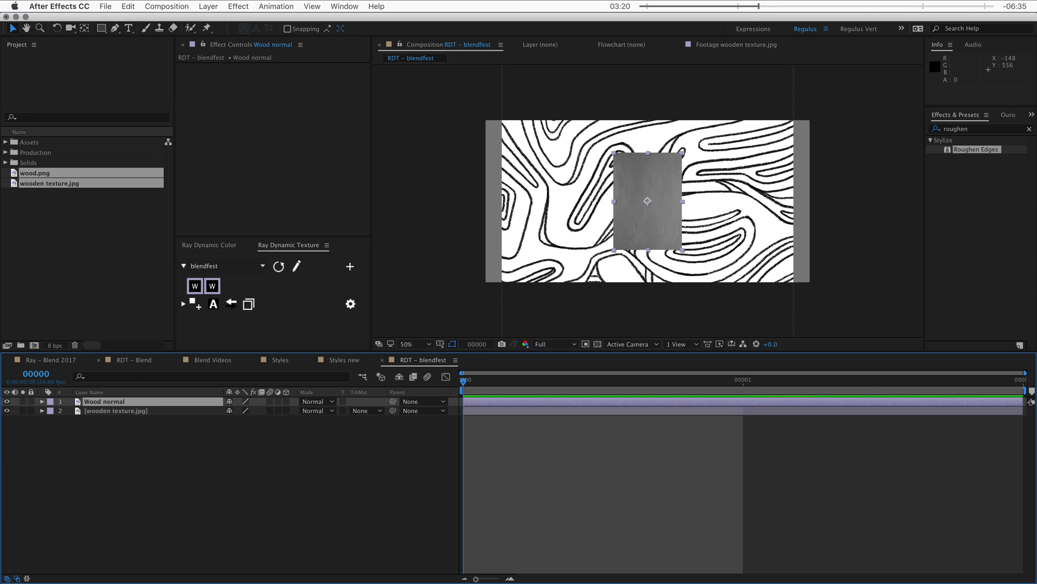
{"action": "left_click", "coordinate": [115, 410]}
{"action": "key", "text": "Return"}
{"action": "type", "text": "Wood special"}
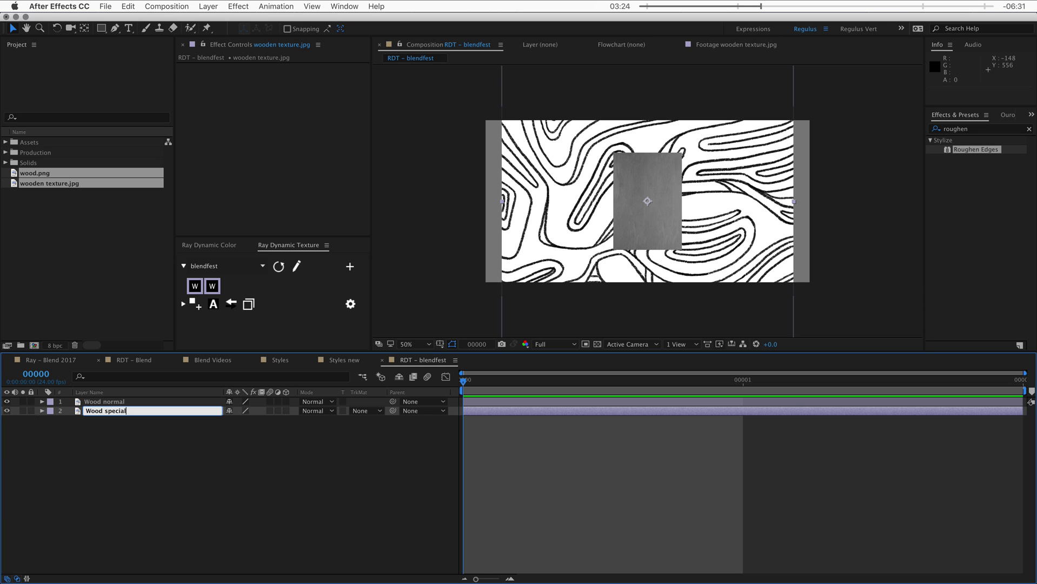
{"action": "key", "text": "Return"}
- Solo the Wood normal layer so only its texture shows
{"action": "left_click", "coordinate": [191, 448]}
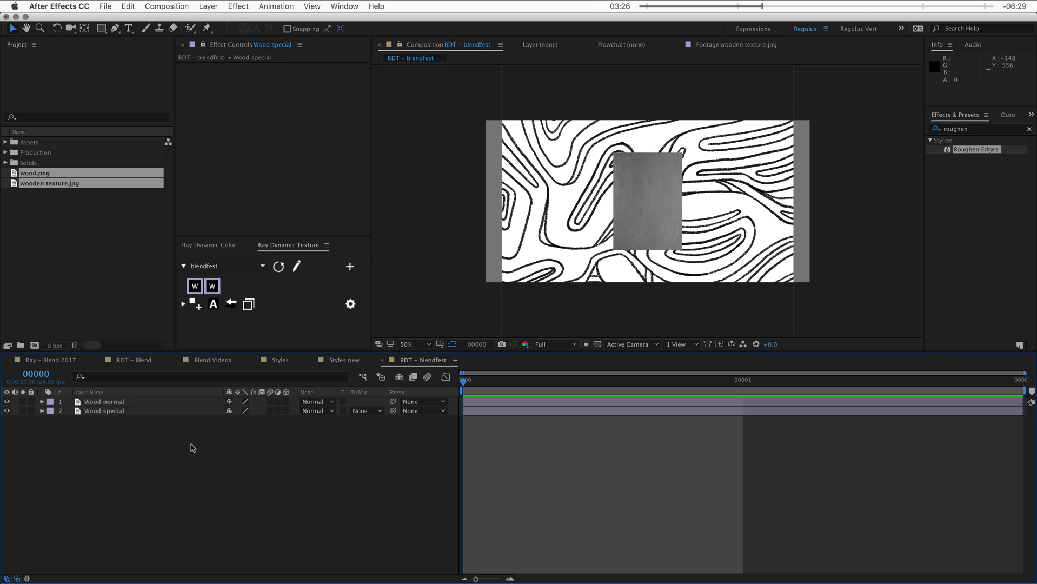
{"action": "left_click", "coordinate": [23, 401]}
{"action": "scroll", "coordinate": [660, 200], "scroll_direction": "up", "scroll_amount": 2}
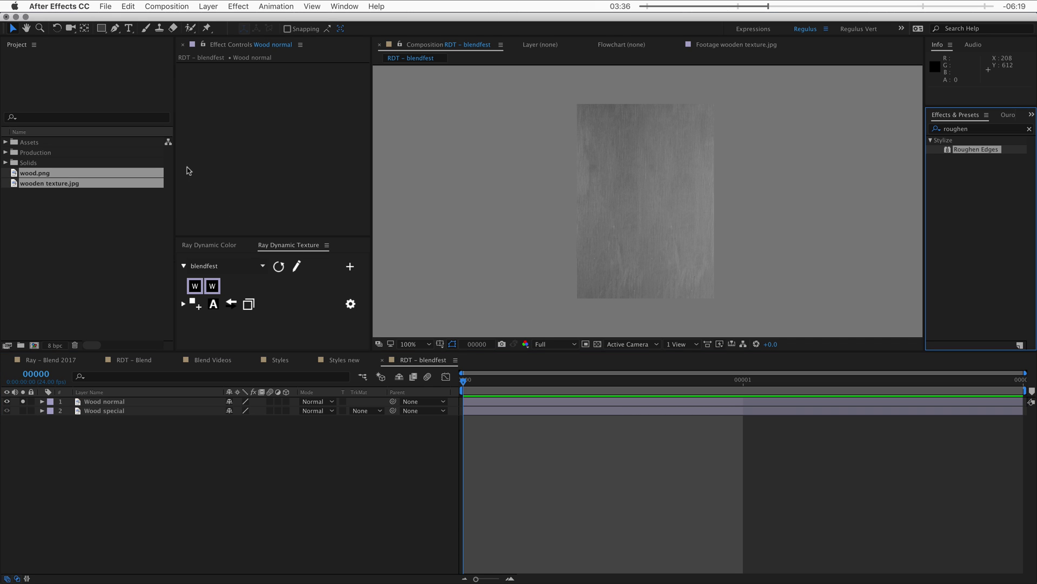
- Create a 300 px ellipse shape layer with Ouroboros
{"action": "left_click", "coordinate": [1005, 115]}
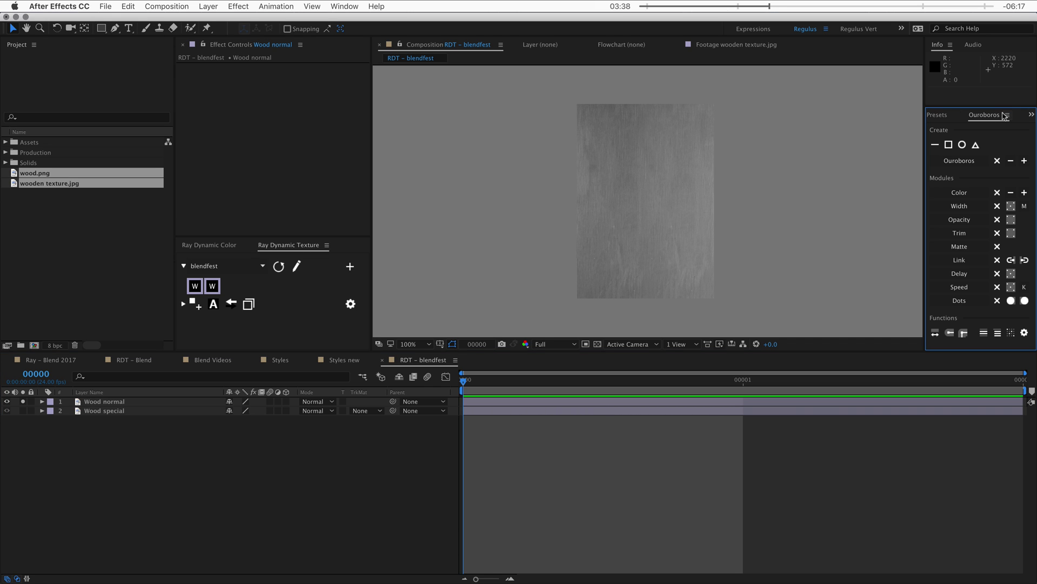
{"action": "left_click", "coordinate": [962, 146]}
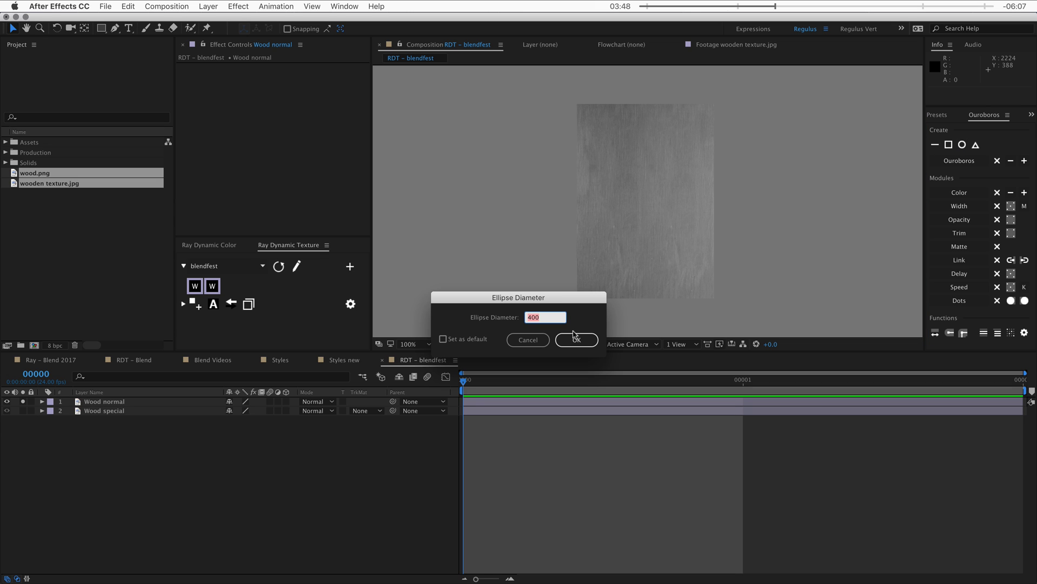
{"action": "type", "text": "300"}
{"action": "left_click", "coordinate": [575, 338]}
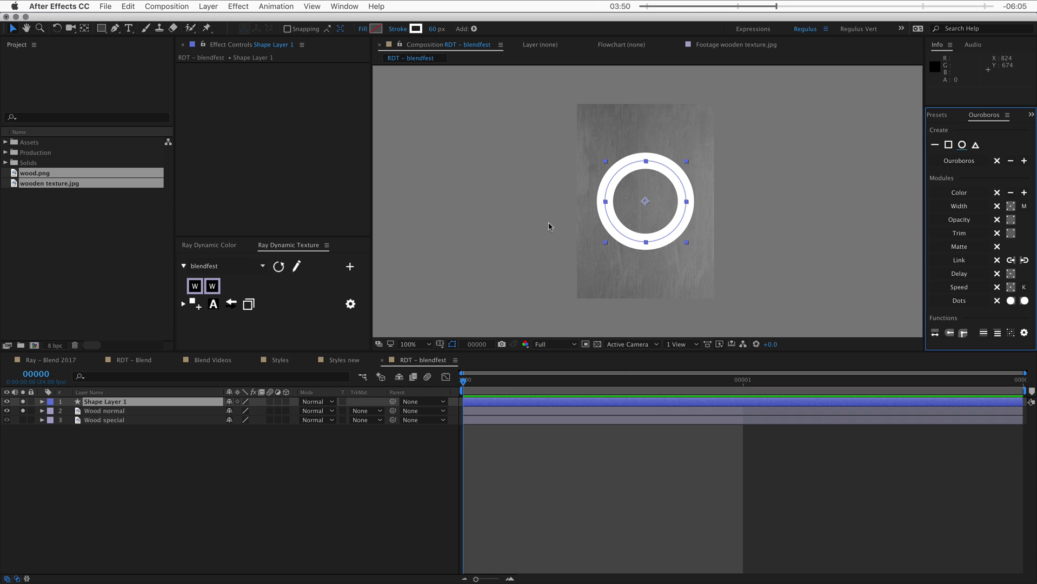
- Swap the circle's fill and stroke and fill it with the pink Blend 2017 swatch
{"action": "left_click", "coordinate": [225, 246]}
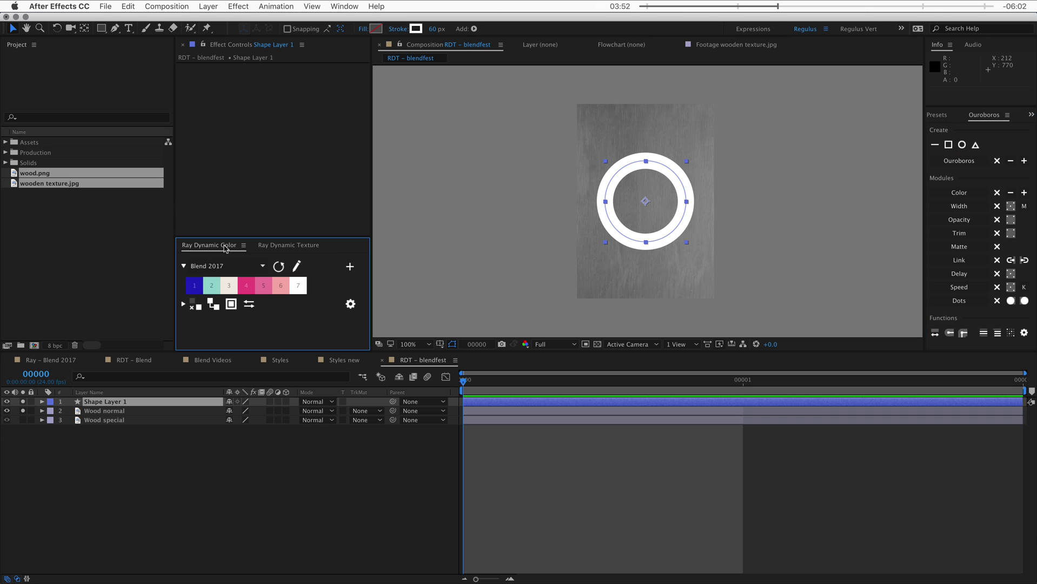
{"action": "left_click", "coordinate": [248, 305]}
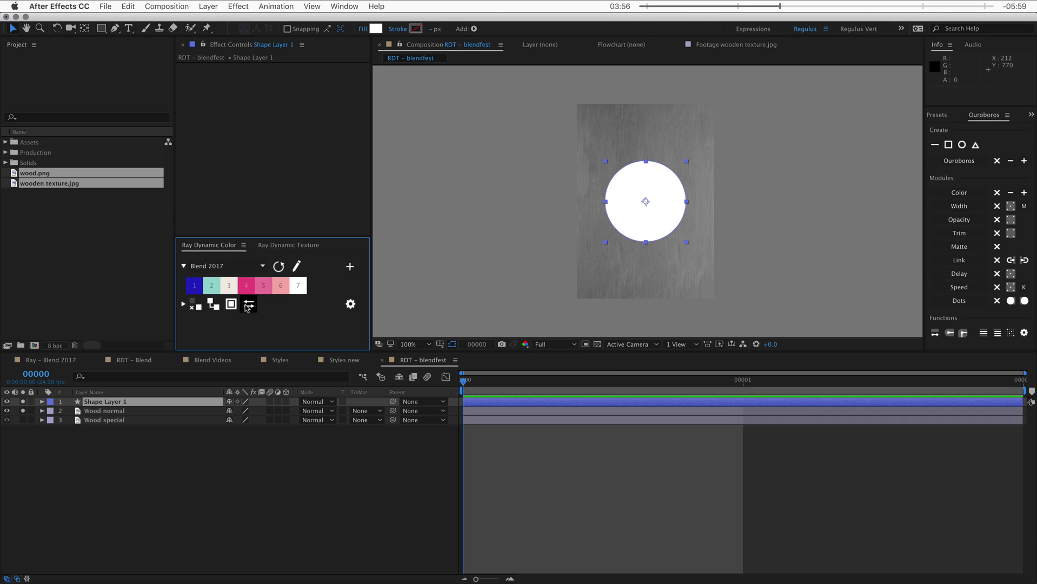
{"action": "left_click", "coordinate": [260, 292]}
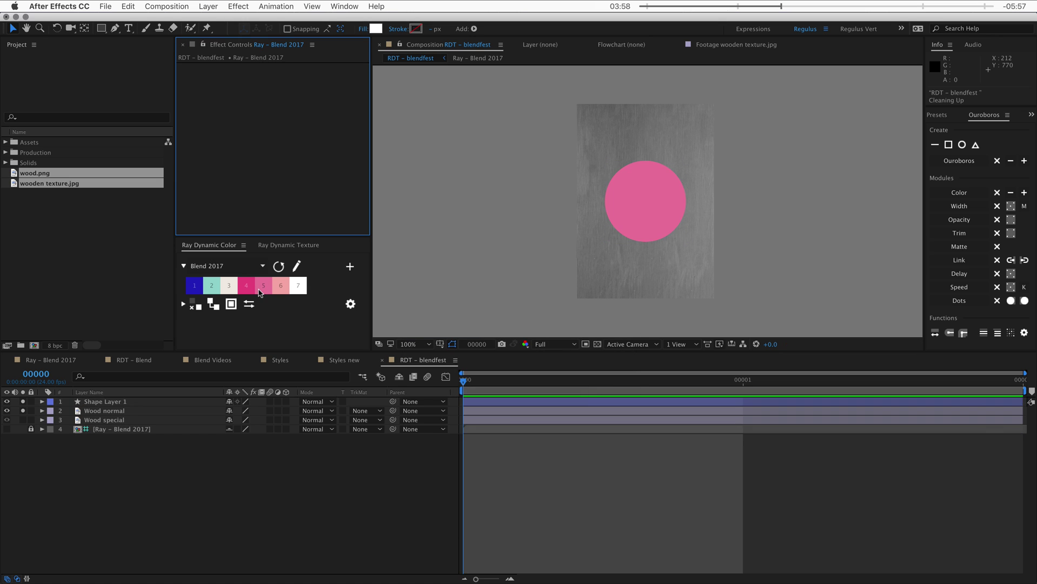
{"action": "left_click", "coordinate": [283, 246]}
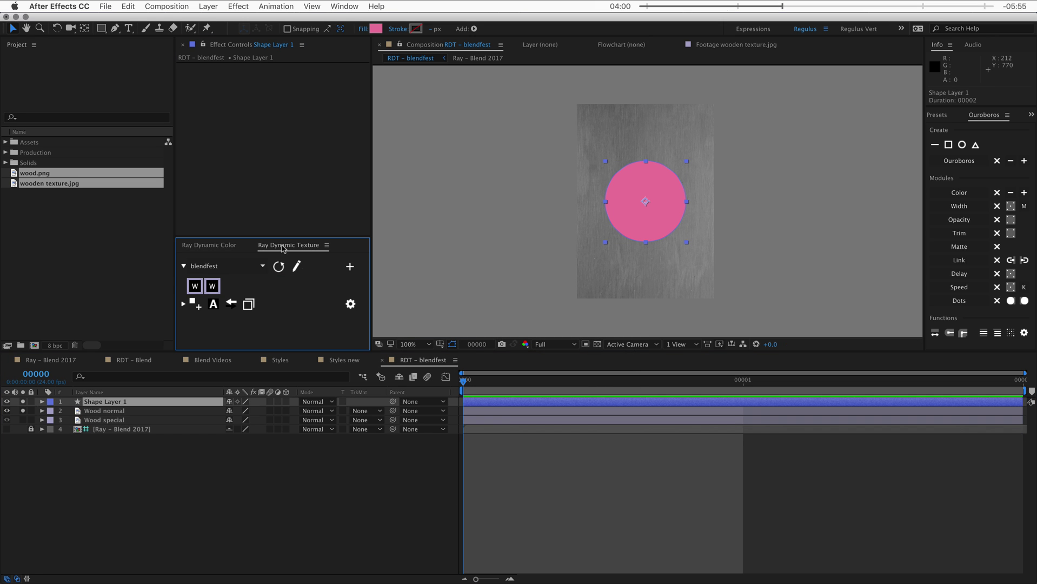
- Make Shape Layer 1 a guide layer below the wood layers and refresh the palette
{"action": "left_click", "coordinate": [279, 266]}
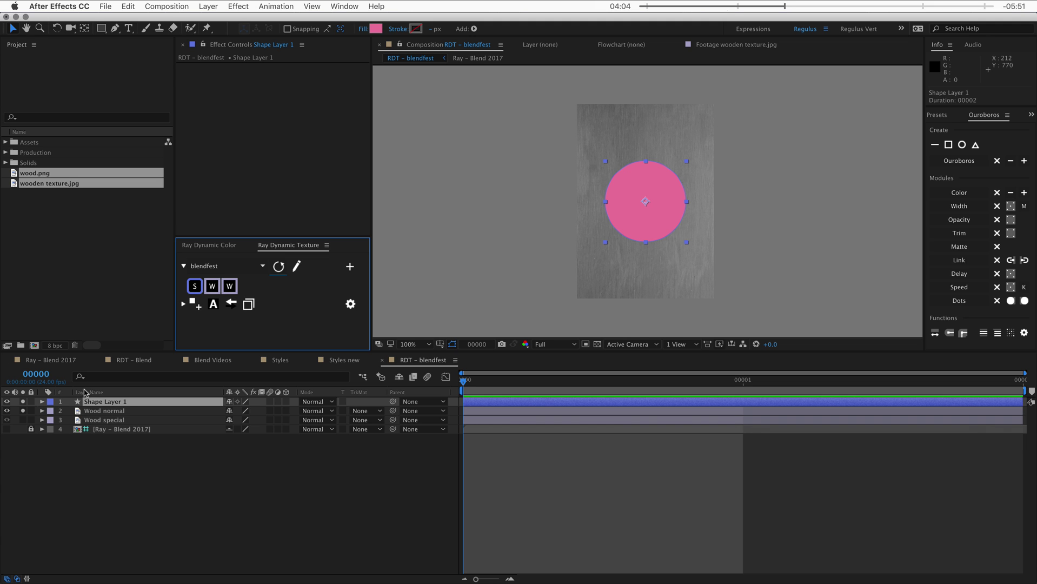
{"action": "right_click", "coordinate": [94, 402]}
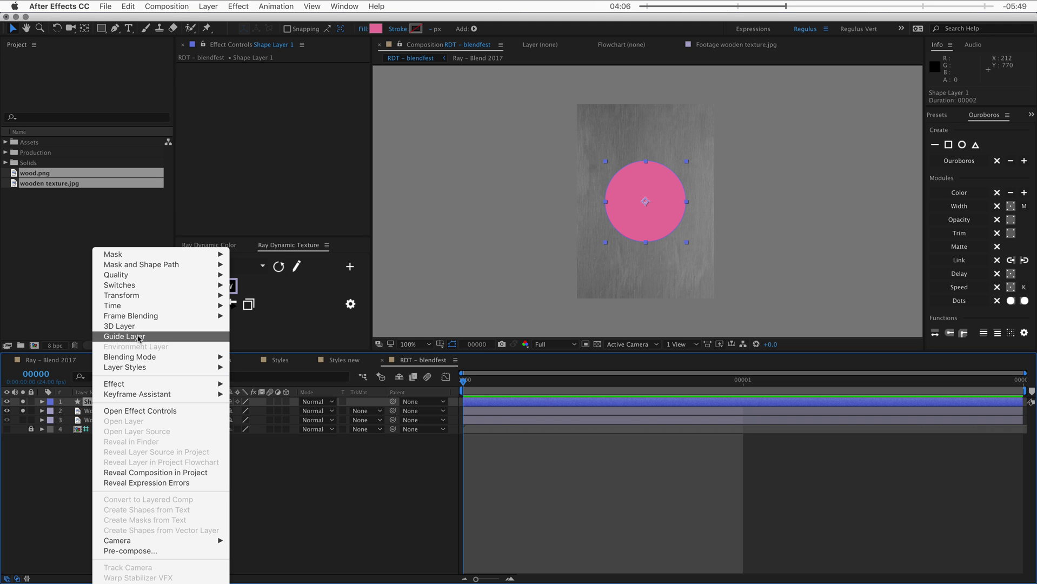
{"action": "left_click", "coordinate": [139, 336]}
{"action": "left_click_drag", "start_coordinate": [117, 402], "coordinate": [132, 431]}
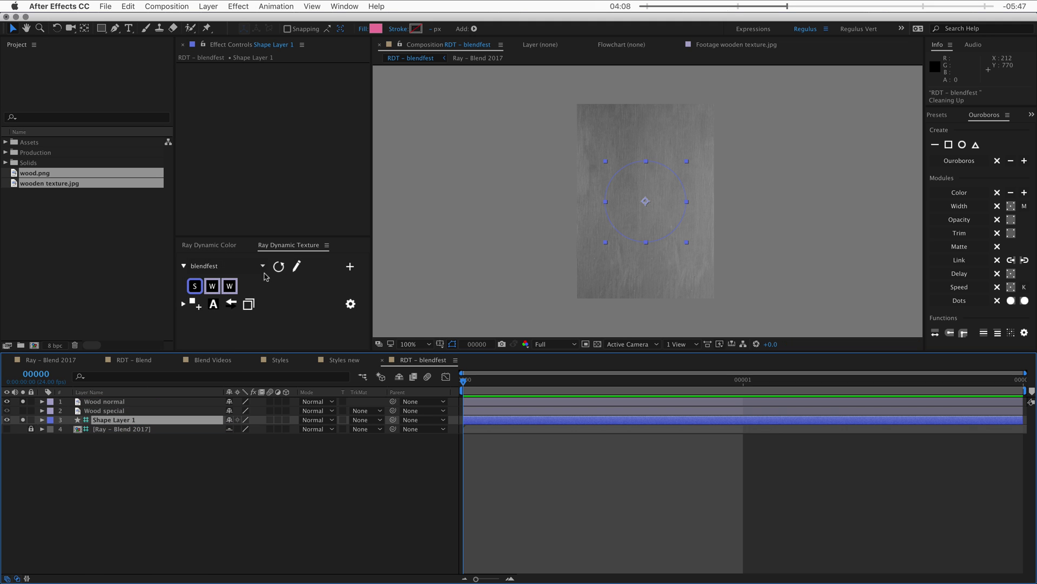
{"action": "left_click", "coordinate": [279, 266]}
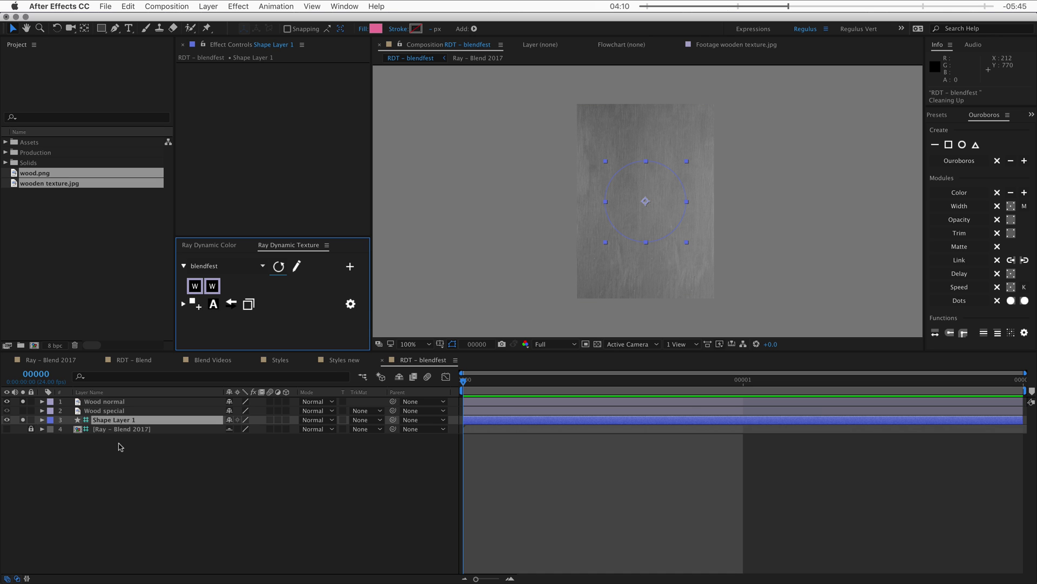
- Set Wood normal's blend mode to Overlay and zoom in on the textured circle
{"action": "left_click", "coordinate": [84, 401]}
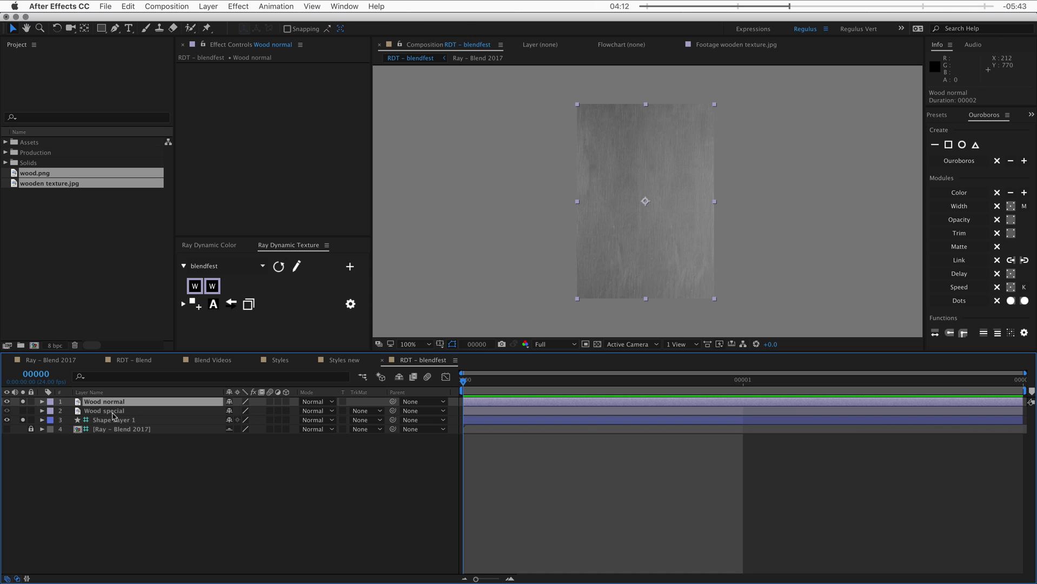
{"action": "left_click", "coordinate": [325, 401]}
{"action": "left_click", "coordinate": [312, 398]}
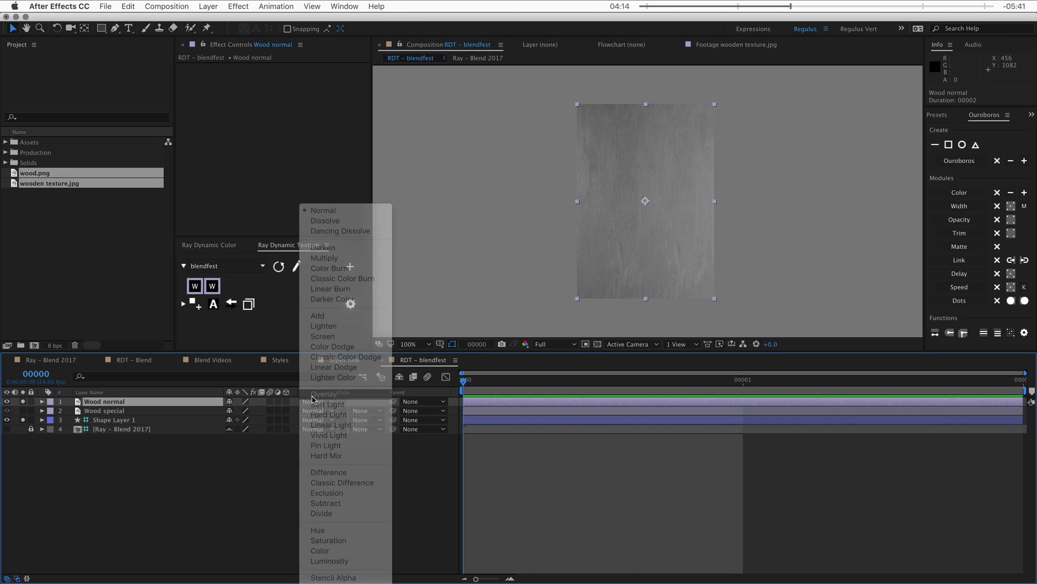
{"action": "key", "text": "period"}
{"action": "scroll", "coordinate": [657, 199], "scroll_direction": "up", "scroll_amount": 1}
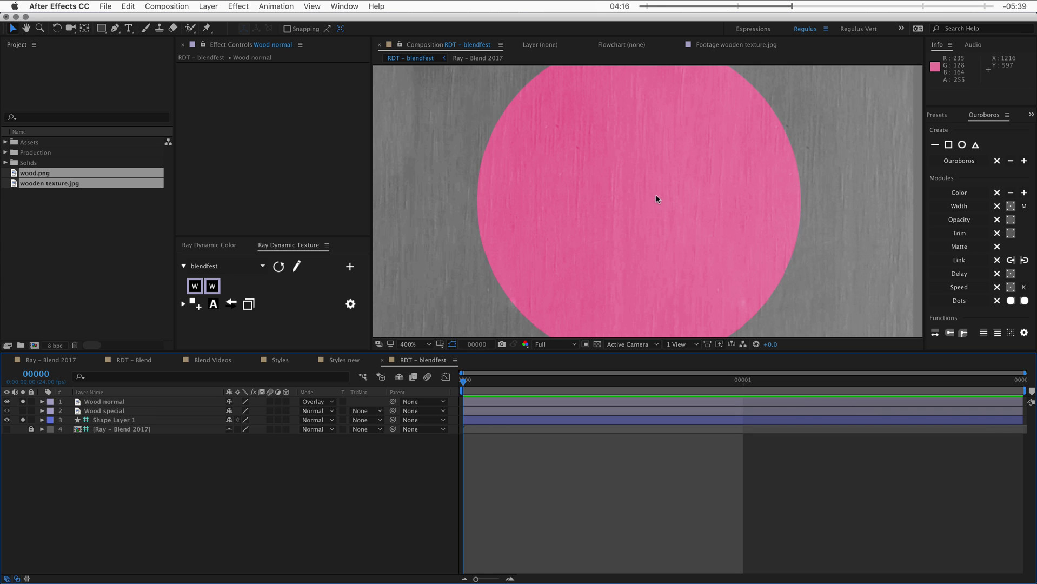
{"action": "scroll", "coordinate": [671, 160], "scroll_direction": "down", "scroll_amount": 1}
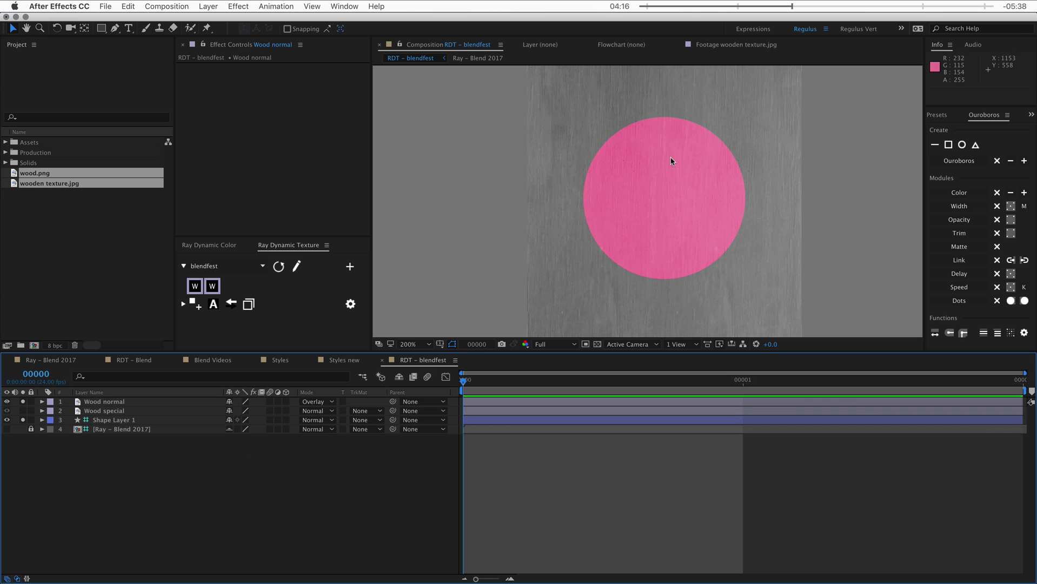
- Unsolo Wood normal, then solo and select the Wood special layer
{"action": "left_click", "coordinate": [22, 401]}
{"action": "left_click", "coordinate": [23, 411]}
{"action": "left_click", "coordinate": [95, 412]}
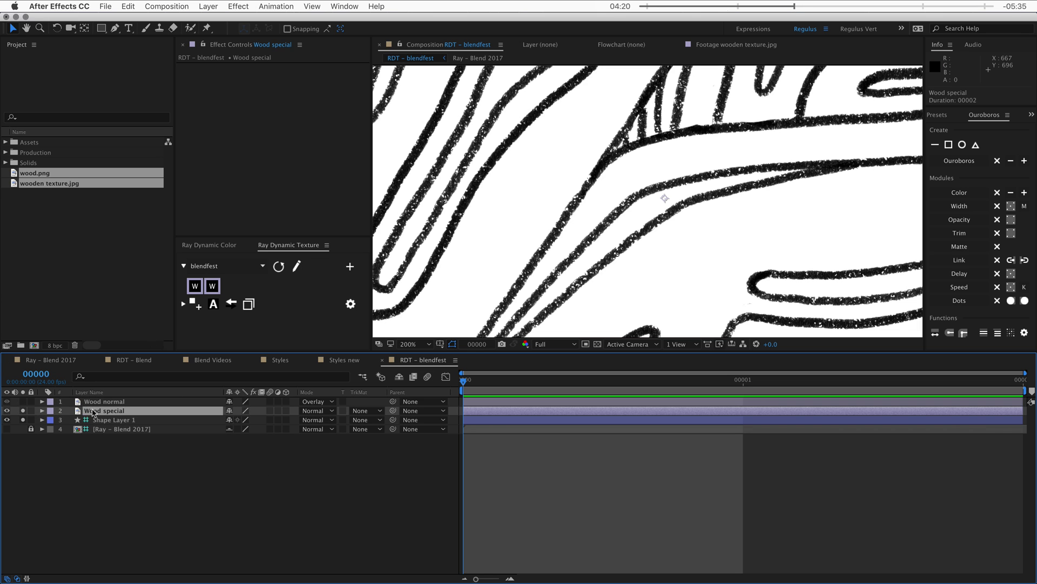
- Shrink Wood special to 20% scale and set a Scale keyframe
{"action": "scroll", "coordinate": [717, 232], "scroll_direction": "down", "scroll_amount": 3}
{"action": "left_click_drag", "start_coordinate": [716, 232], "coordinate": [714, 241]}
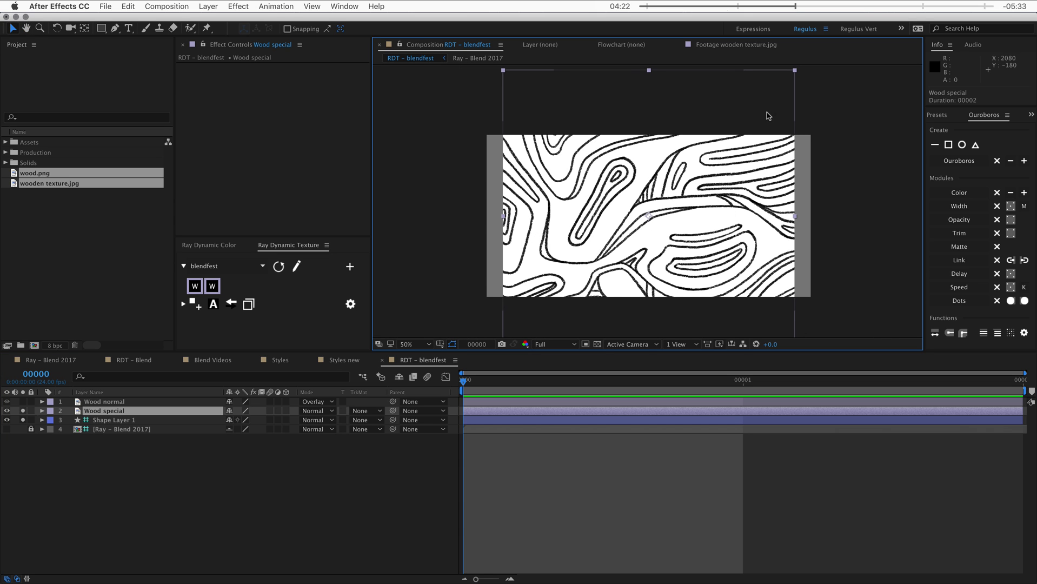
{"action": "left_click_drag", "start_coordinate": [789, 78], "coordinate": [697, 170]}
{"action": "key", "text": "s"}
{"action": "left_click", "coordinate": [260, 420]}
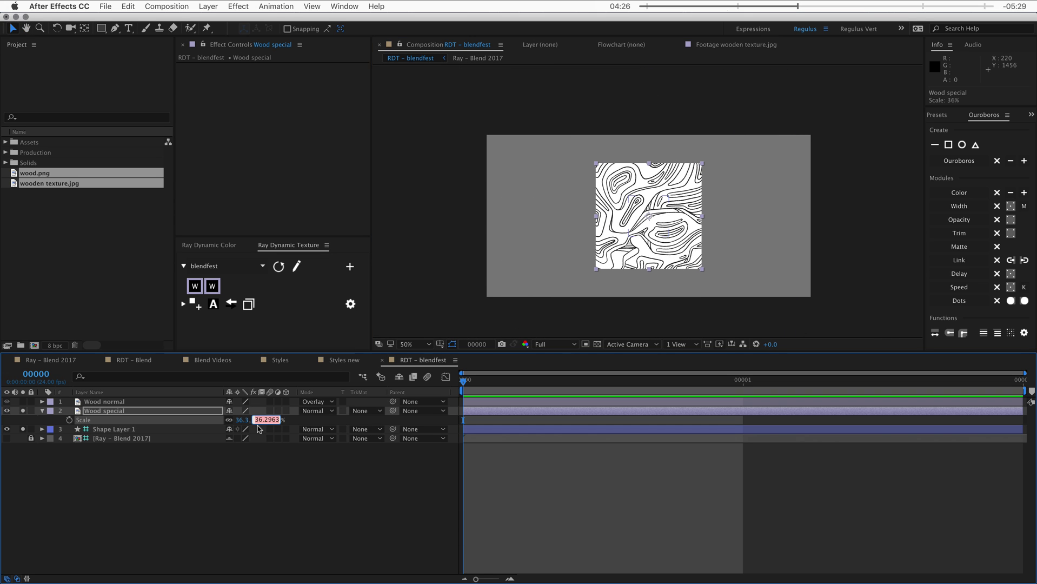
{"action": "type", "text": "20"}
{"action": "key", "text": "Return"}
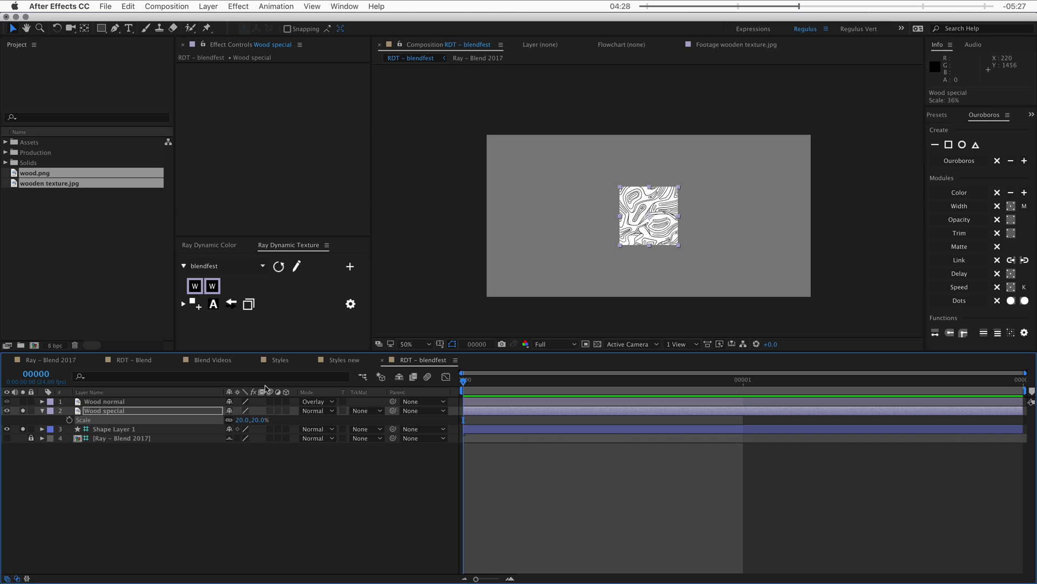
{"action": "left_click", "coordinate": [69, 420]}
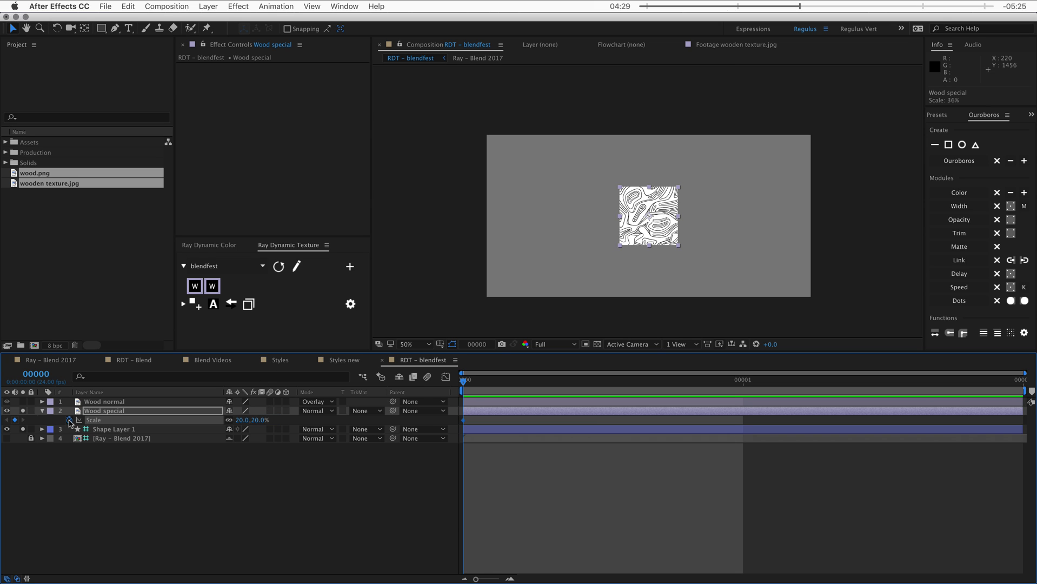
{"action": "left_click", "coordinate": [81, 475]}
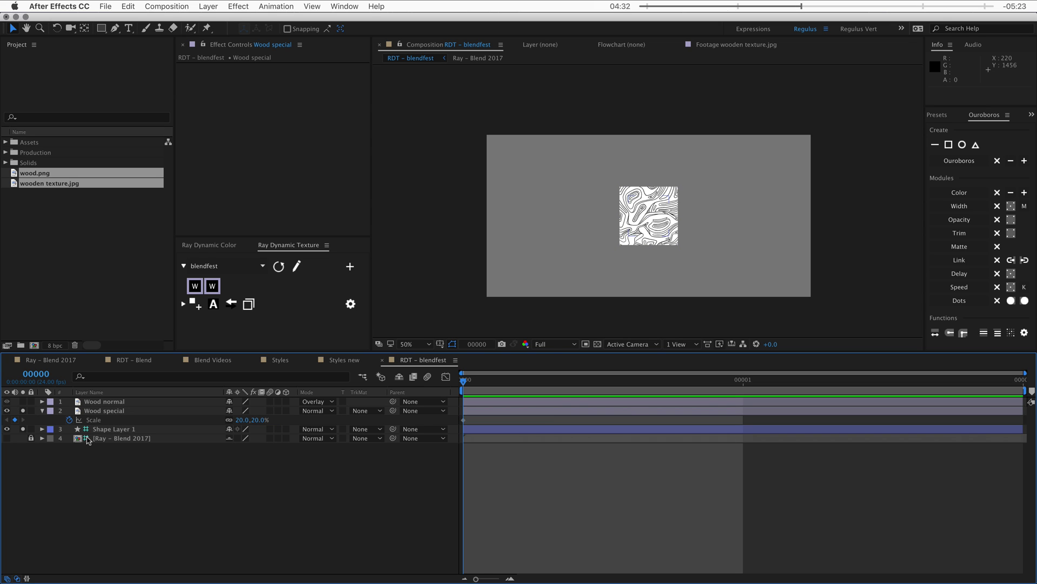
- Zoom in and pan across the black contour-line texture to examine it closely
{"action": "scroll", "coordinate": [651, 207], "scroll_direction": "up", "scroll_amount": 4}
{"action": "left_click_drag", "start_coordinate": [597, 259], "coordinate": [577, 180]}
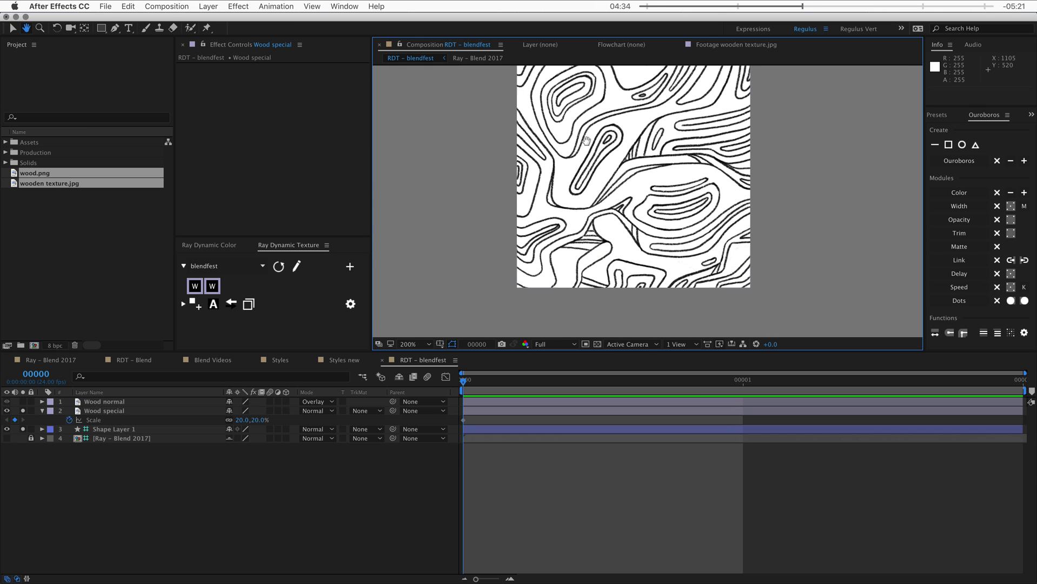
{"action": "scroll", "coordinate": [577, 180], "scroll_direction": "up", "scroll_amount": 2}
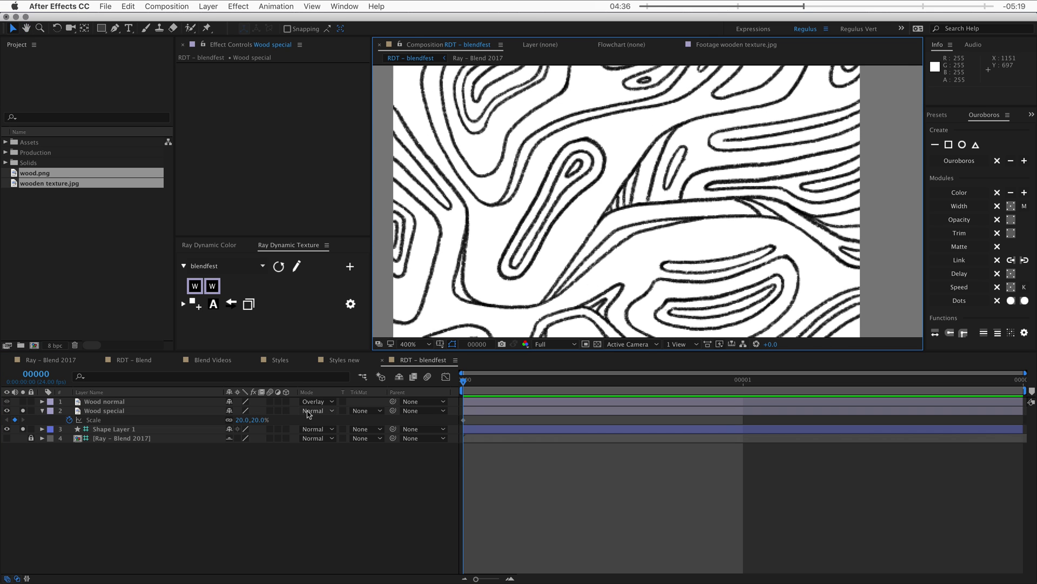
{"action": "left_click", "coordinate": [314, 411]}
- Try Multiply blending on Wood special with opacity lowered to 28%
{"action": "left_click", "coordinate": [324, 258]}
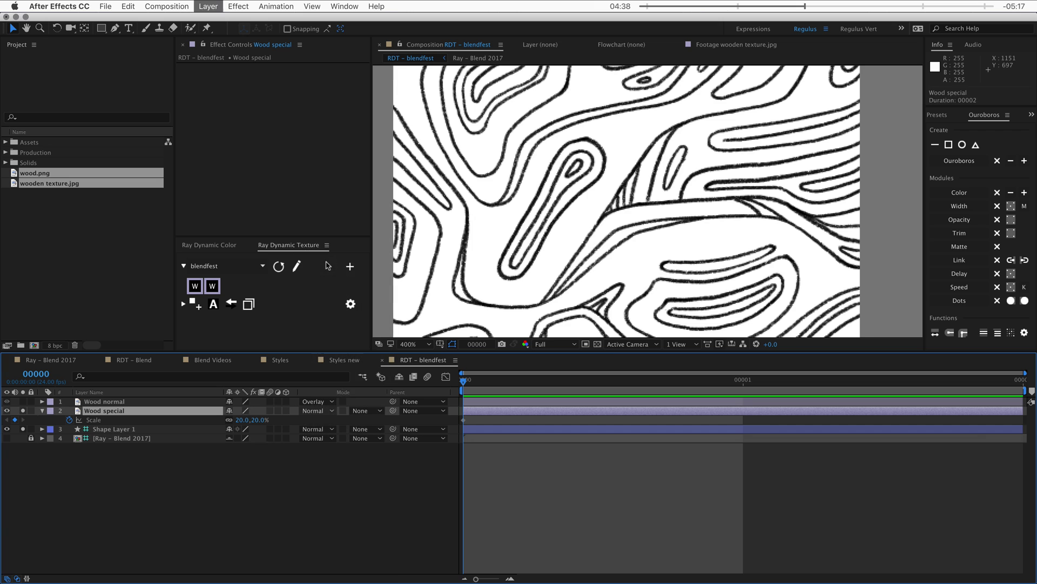
{"action": "left_click_drag", "start_coordinate": [459, 234], "coordinate": [464, 238]}
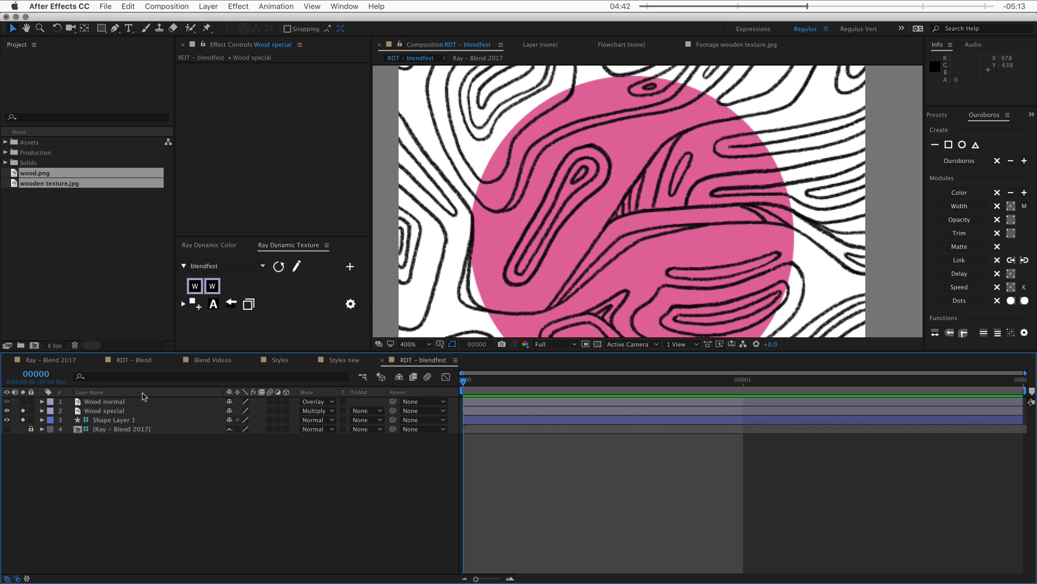
{"action": "left_click", "coordinate": [131, 411]}
{"action": "key", "text": "t"}
{"action": "left_click_drag", "start_coordinate": [231, 420], "coordinate": [192, 429]}
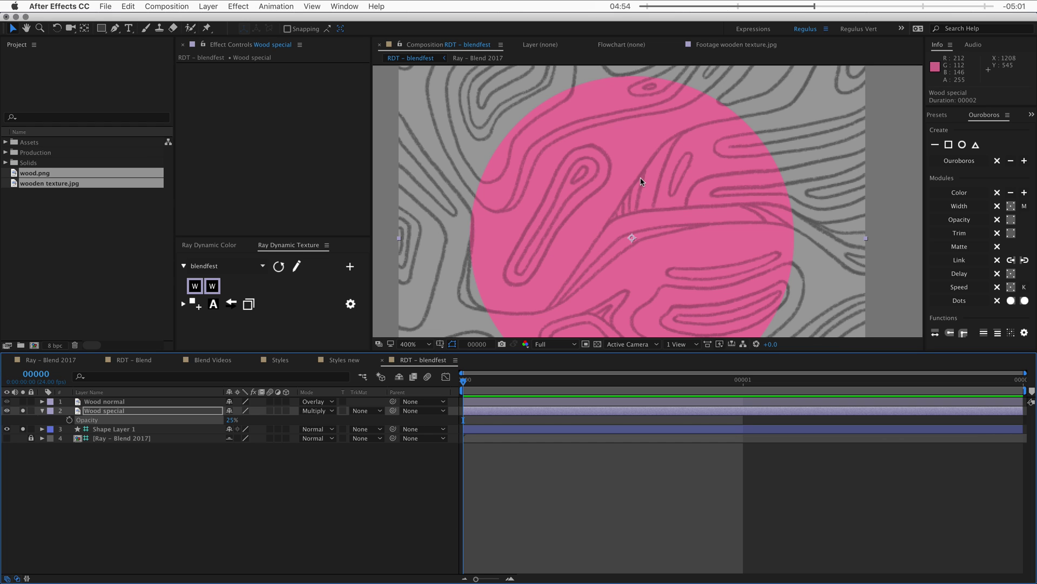
- Switch Wood special to Overlay at 100% opacity and reposition the texture over the circle
{"action": "left_click", "coordinate": [317, 412]}
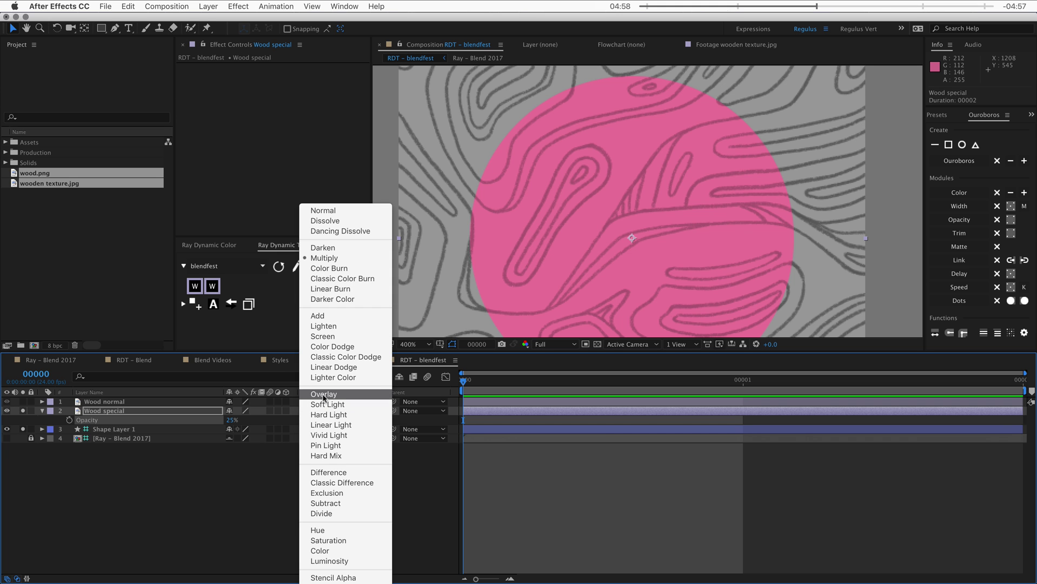
{"action": "left_click", "coordinate": [324, 394]}
{"action": "left_click_drag", "start_coordinate": [230, 420], "coordinate": [251, 420]}
{"action": "left_click_drag", "start_coordinate": [518, 251], "coordinate": [637, 272]}
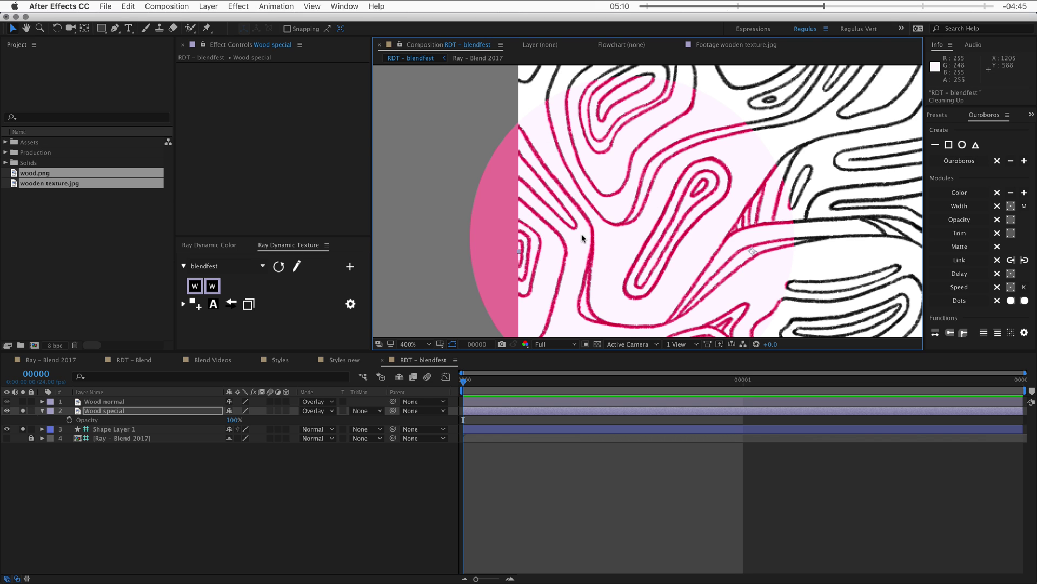
- Find the Knoll UnMult download on Red Giant's legacy page, then apply UnMult to Wood special
{"action": "key", "text": "super+5"}
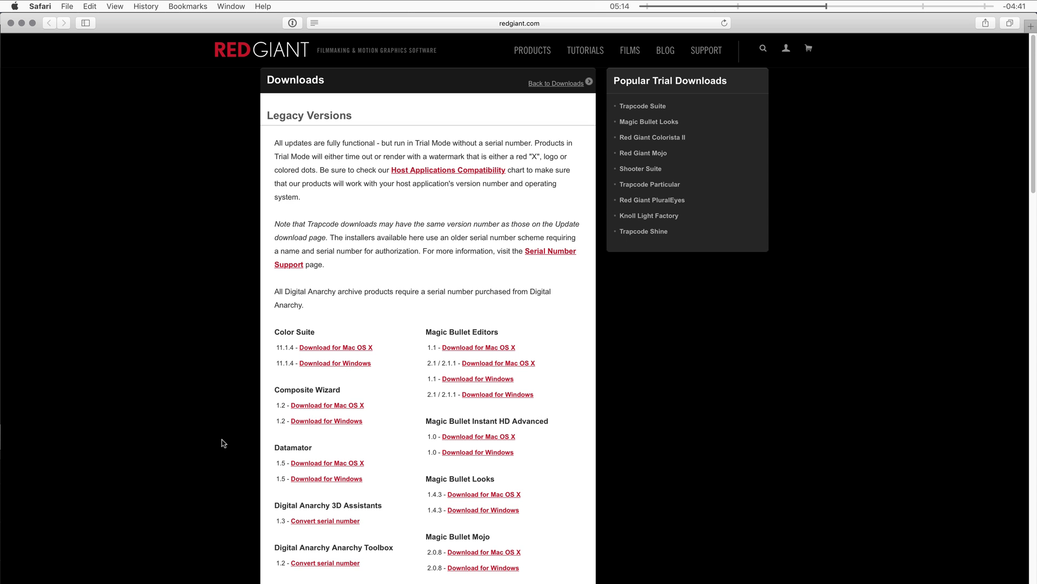
{"action": "key", "text": "super+f"}
{"action": "type", "text": "unmult"}
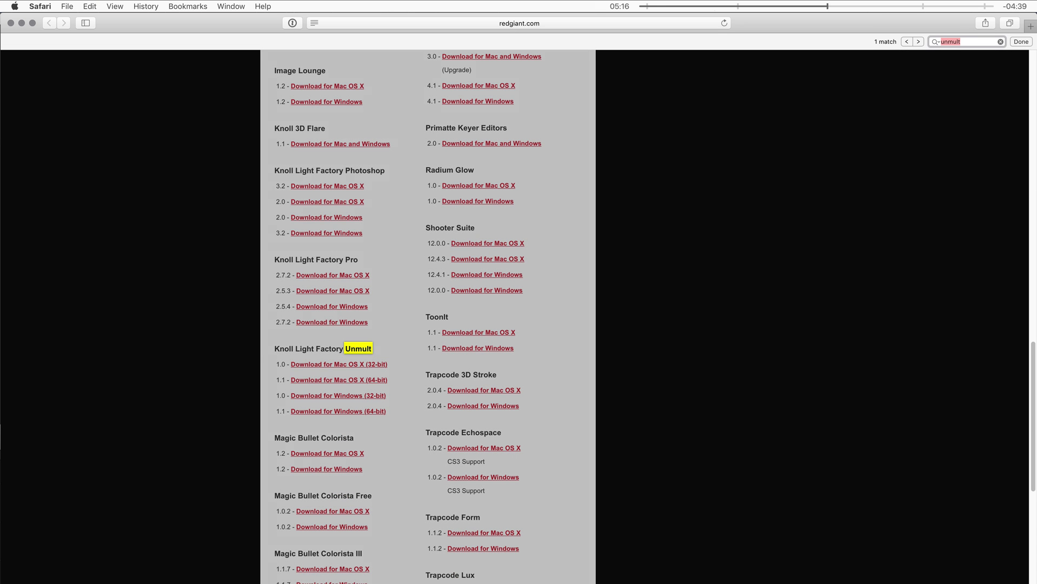
{"action": "left_click", "coordinate": [276, 366]}
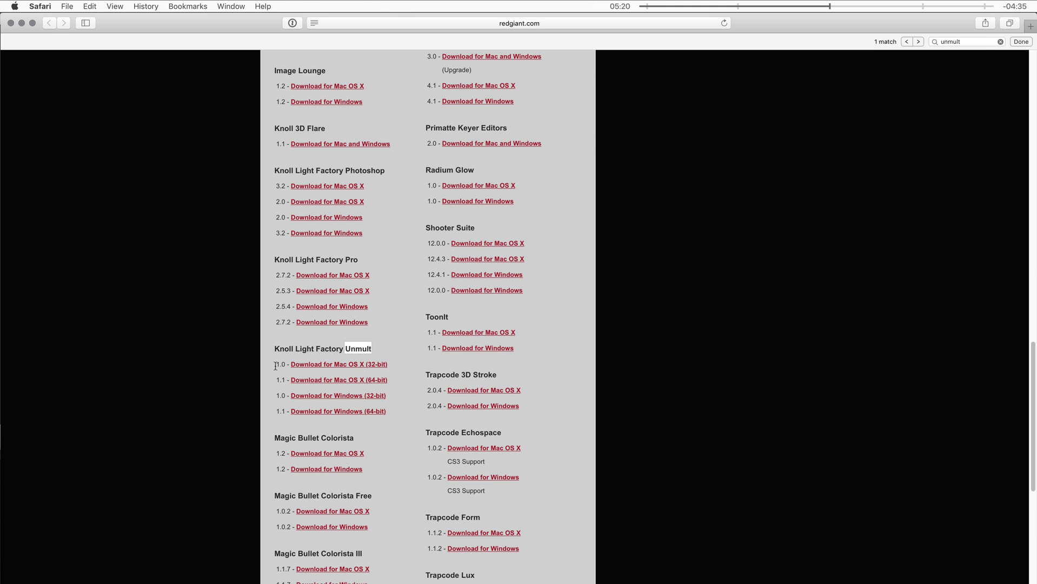
{"action": "key", "text": "super+Tab"}
{"action": "left_click_drag", "start_coordinate": [964, 177], "coordinate": [629, 185]}
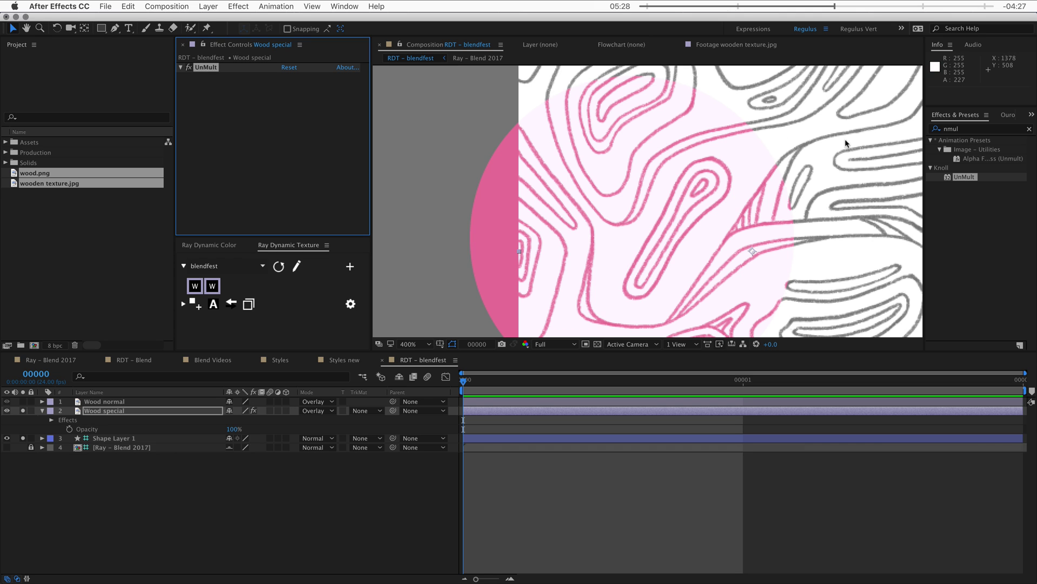
- Add Invert above UnMult and a second Invert below it on Wood special
{"action": "left_click", "coordinate": [961, 130]}
{"action": "type", "text": "inv"}
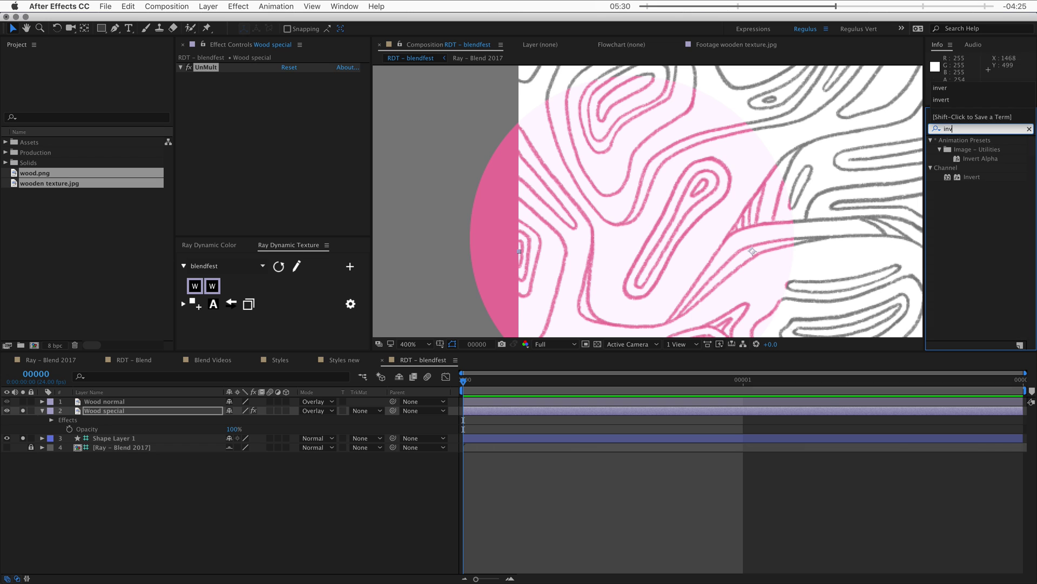
{"action": "left_click_drag", "start_coordinate": [985, 177], "coordinate": [215, 66]}
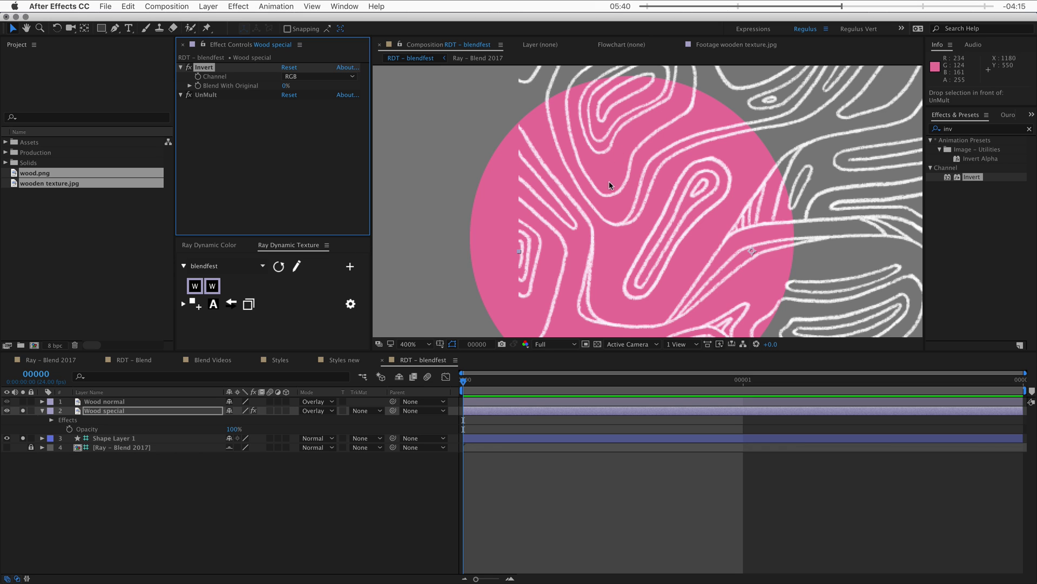
{"action": "left_click_drag", "start_coordinate": [967, 177], "coordinate": [259, 168]}
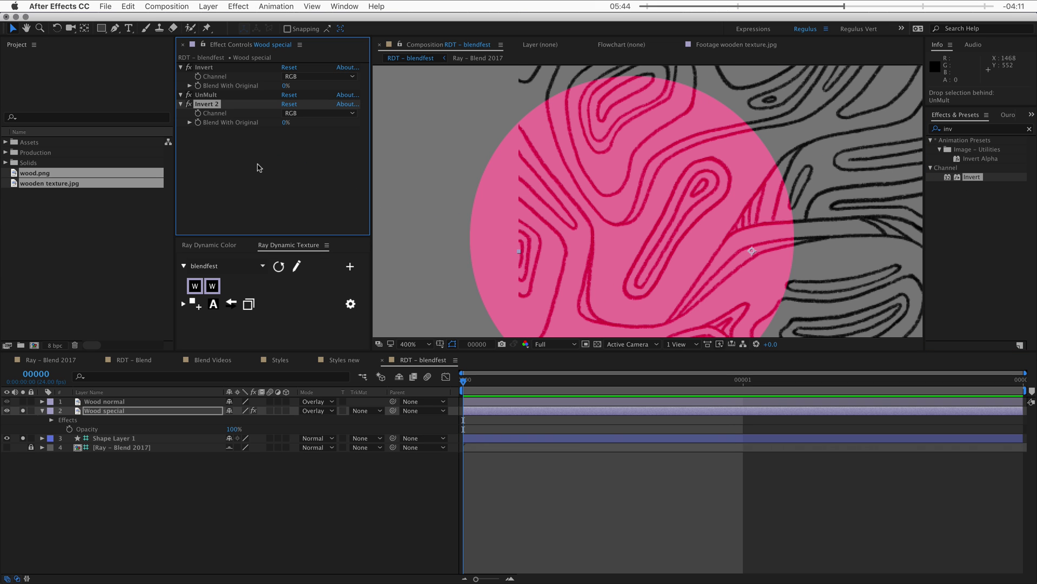
- Shift the wood texture left and down, and set and keyframe Wood special's opacity at 60%
{"action": "left_click_drag", "start_coordinate": [605, 192], "coordinate": [495, 228]}
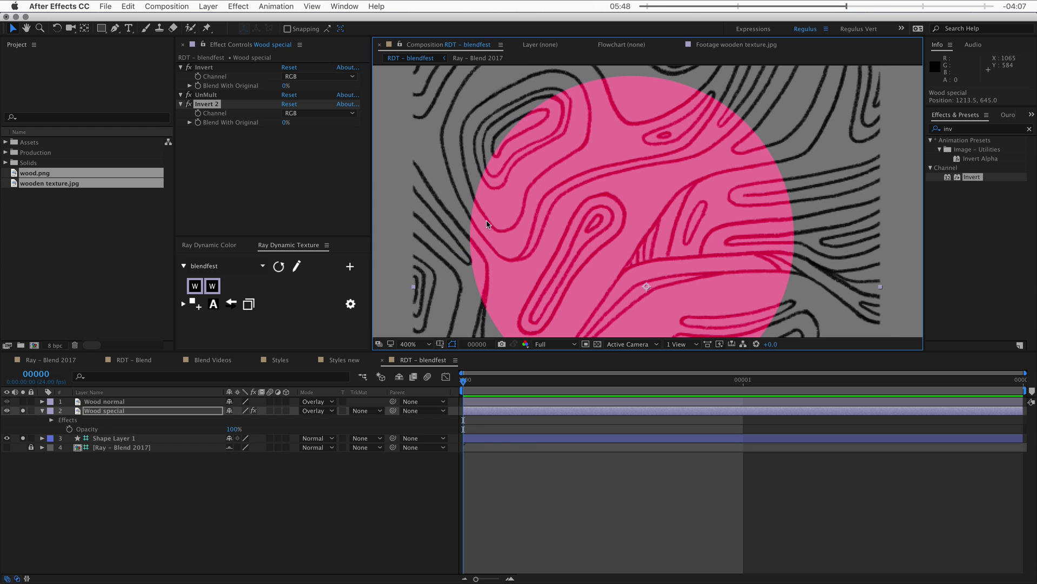
{"action": "left_click_drag", "start_coordinate": [232, 430], "coordinate": [207, 435]}
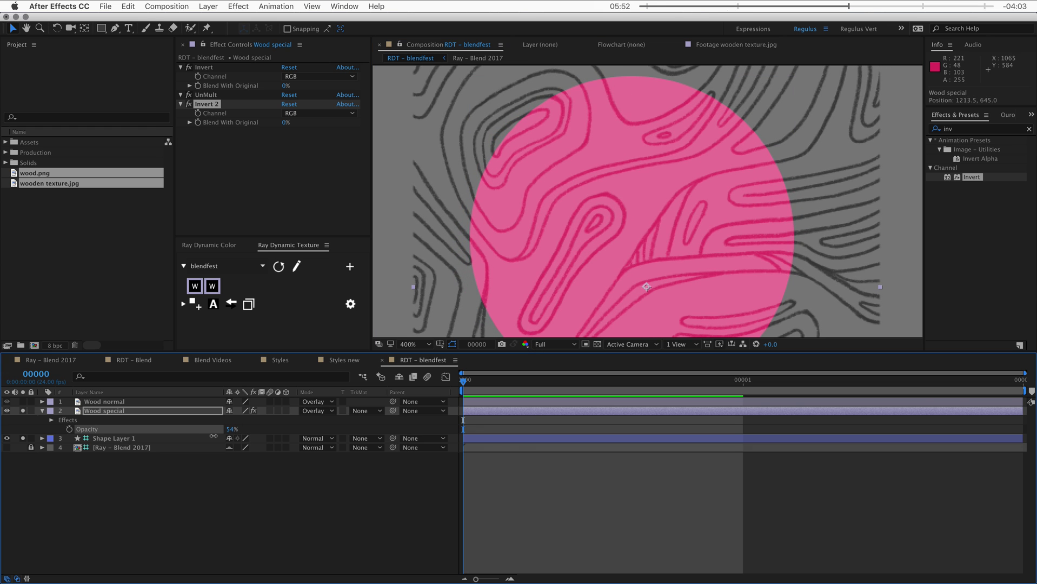
{"action": "left_click_drag", "start_coordinate": [216, 437], "coordinate": [220, 436]}
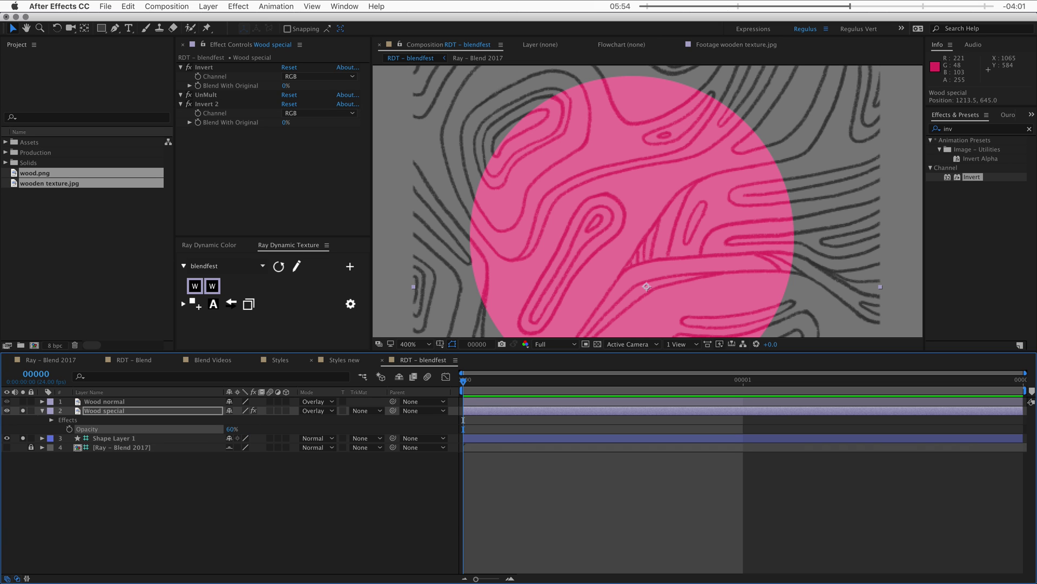
{"action": "left_click", "coordinate": [70, 428]}
- Reselect Wood special, zoom out, and bring up the Blend 2017 colour palette
{"action": "left_click", "coordinate": [77, 500]}
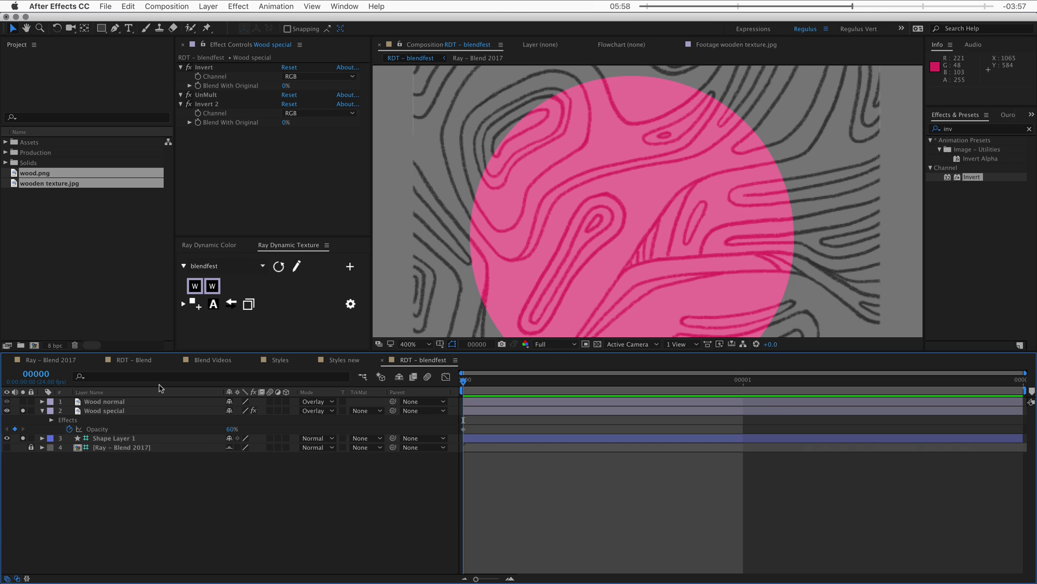
{"action": "left_click", "coordinate": [433, 260]}
{"action": "key", "text": "comma"}
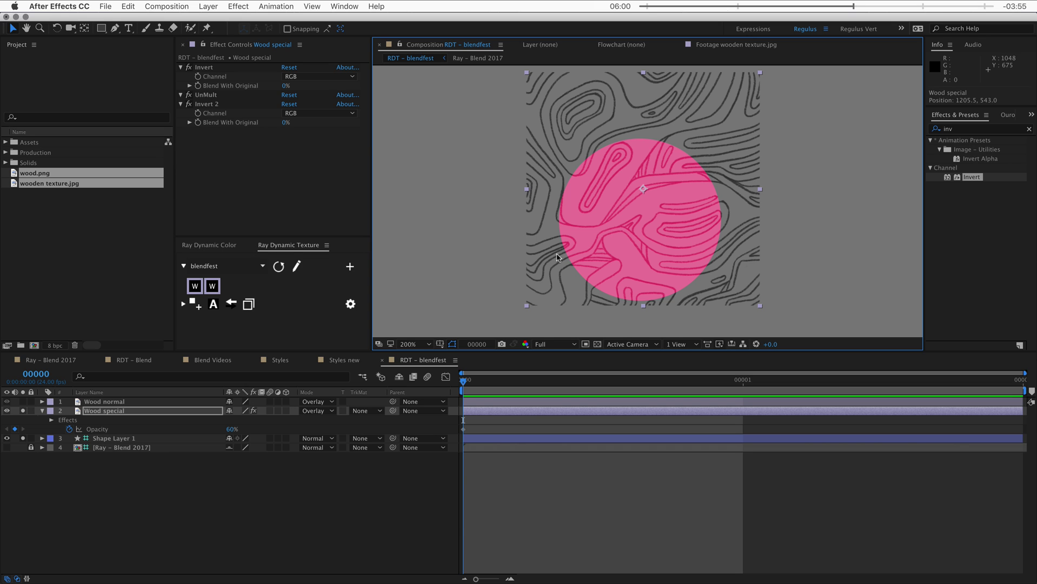
{"action": "left_click", "coordinate": [222, 246]}
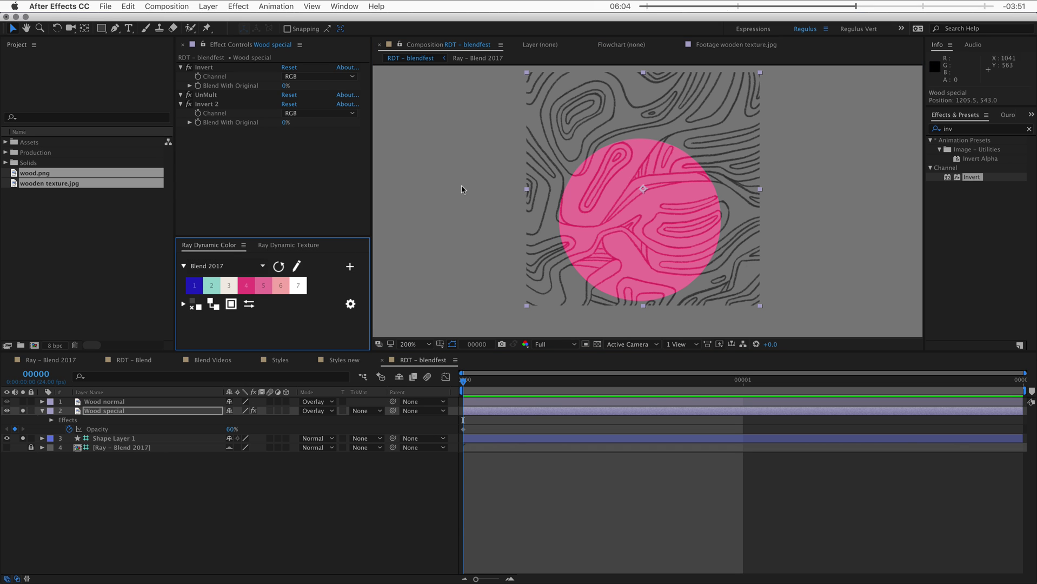
- Add the Ray - Blend 2017 palette from the Production folder and position its swatch bar at the top
{"action": "left_click", "coordinate": [6, 153]}
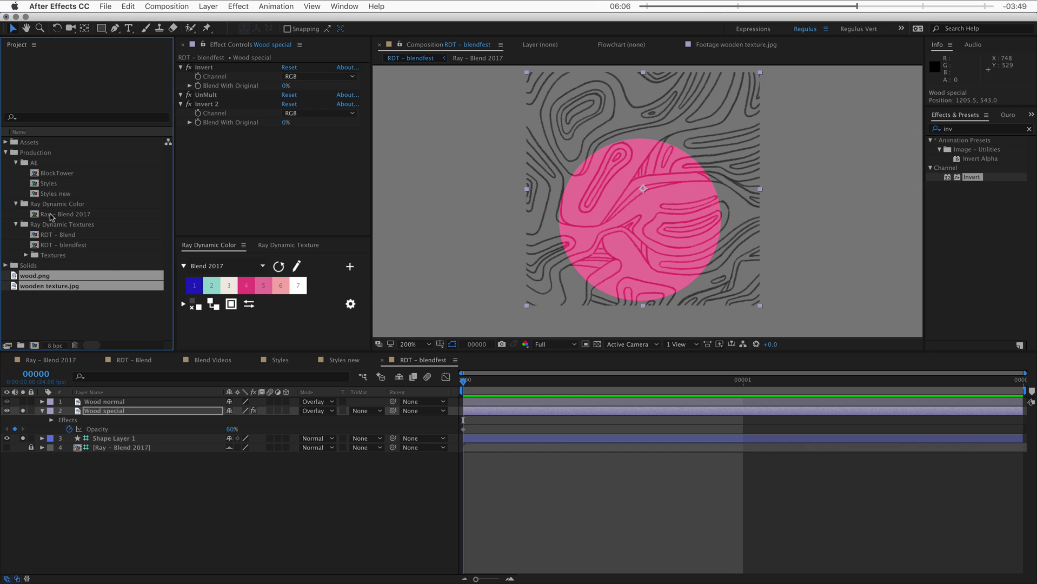
{"action": "left_click_drag", "start_coordinate": [50, 216], "coordinate": [111, 436]}
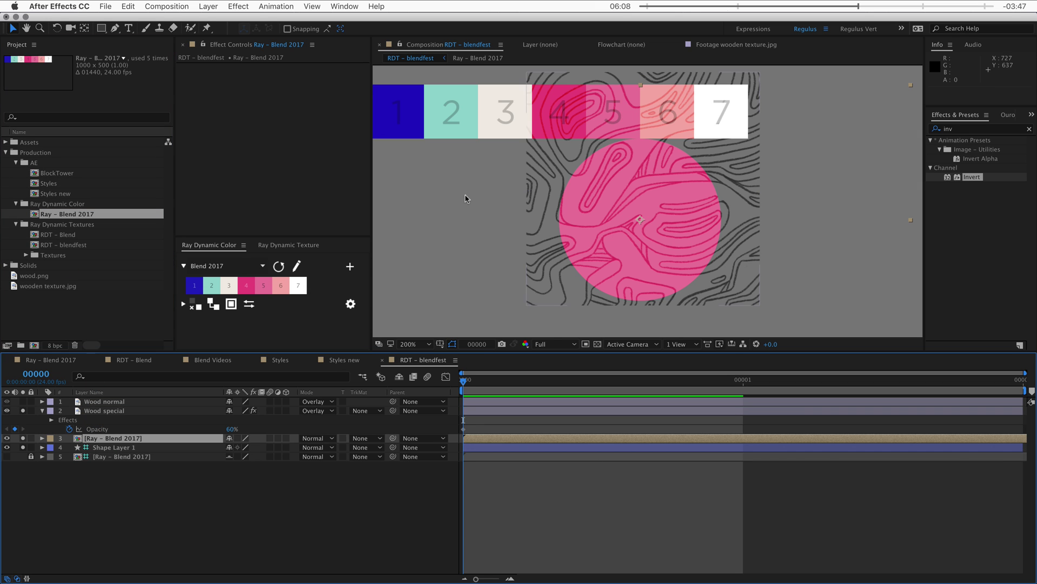
{"action": "left_click_drag", "start_coordinate": [441, 104], "coordinate": [514, 112]}
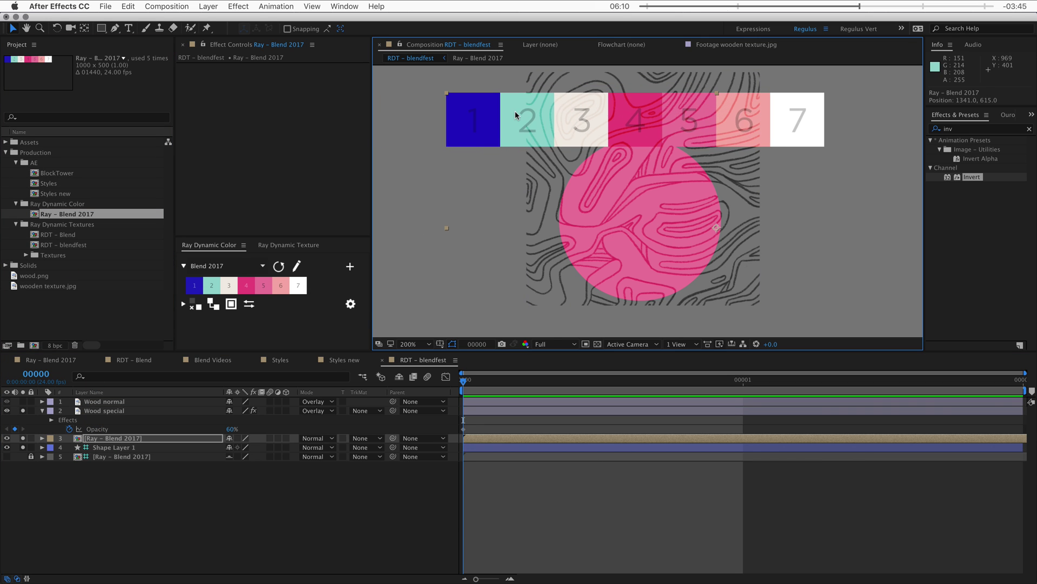
{"action": "key", "text": "ctrl+z"}
{"action": "key", "text": "period"}
{"action": "key", "text": "period"}
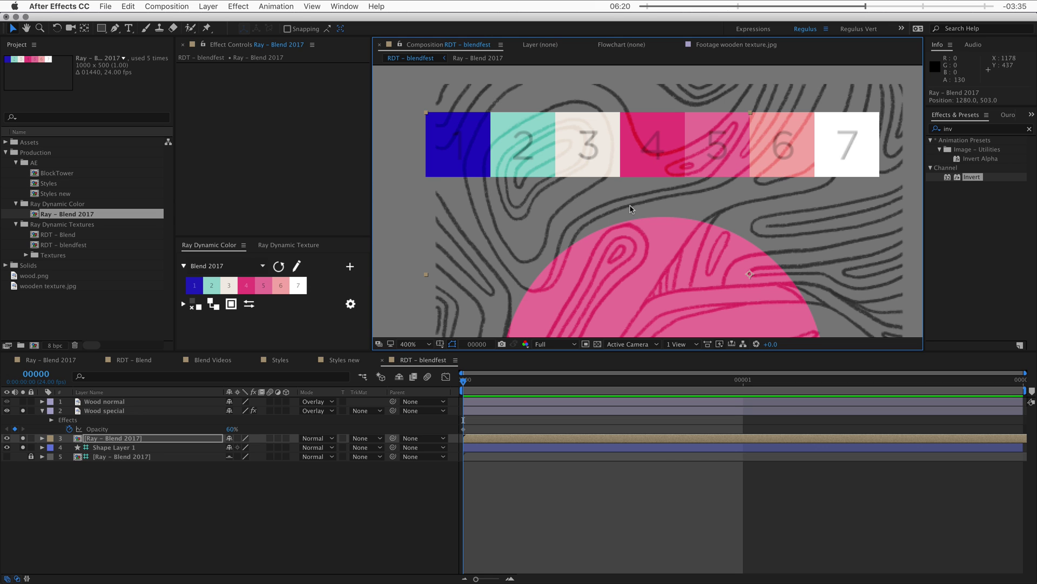
{"action": "scroll", "coordinate": [621, 256], "scroll_direction": "down", "scroll_amount": 2}
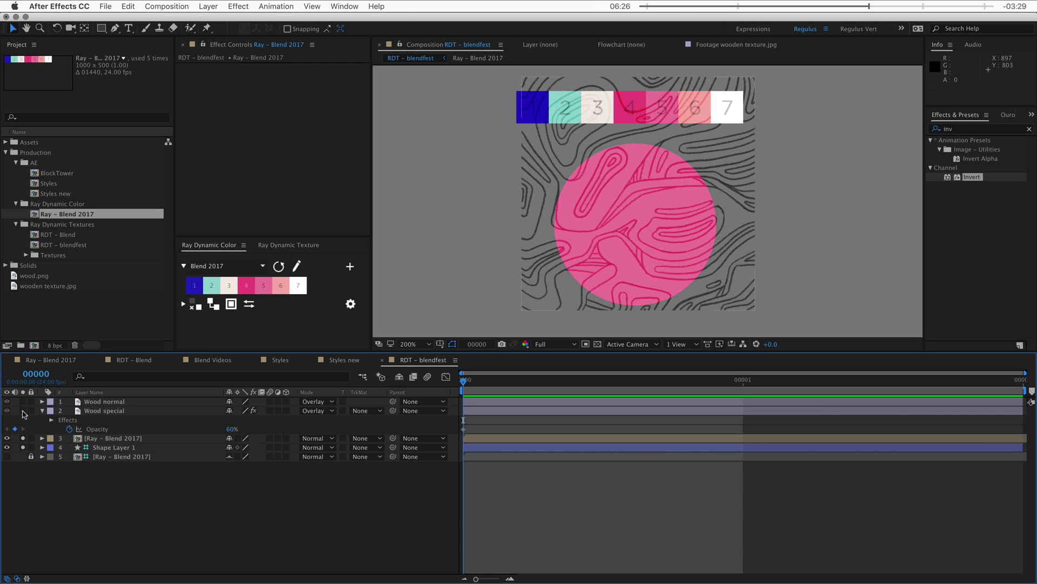
- Create a new adjustment layer on top named Depth
{"action": "key", "text": "alt+super+y"}
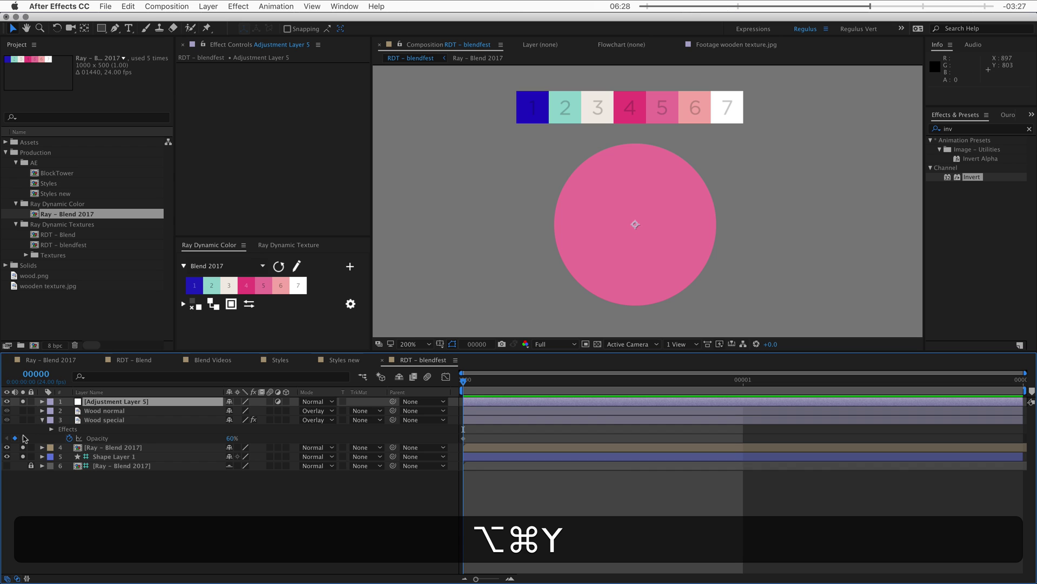
{"action": "key", "text": "Return"}
{"action": "type", "text": "Dep"}
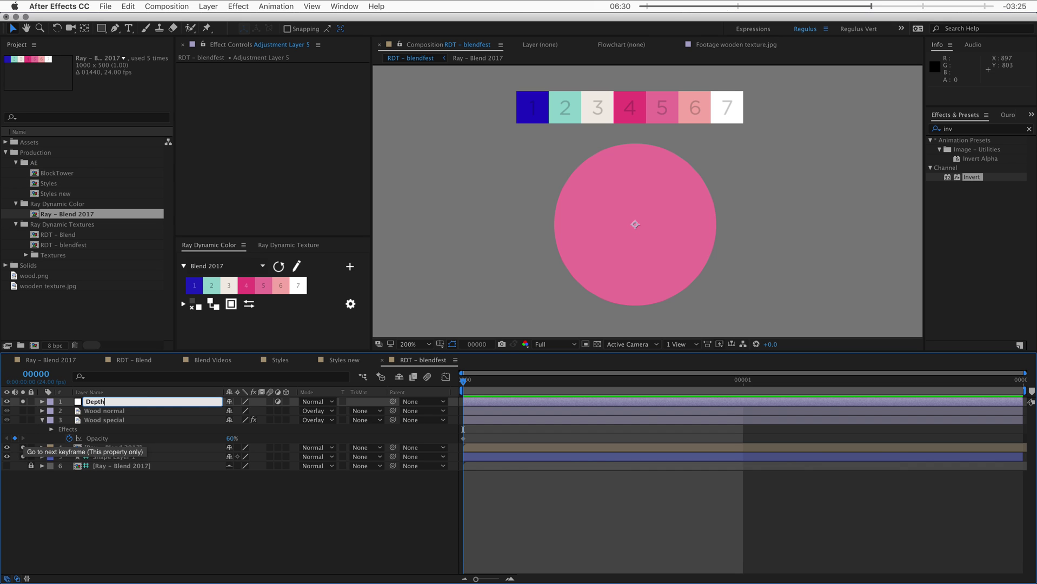
{"action": "type", "text": "th"}
{"action": "key", "text": "Return"}
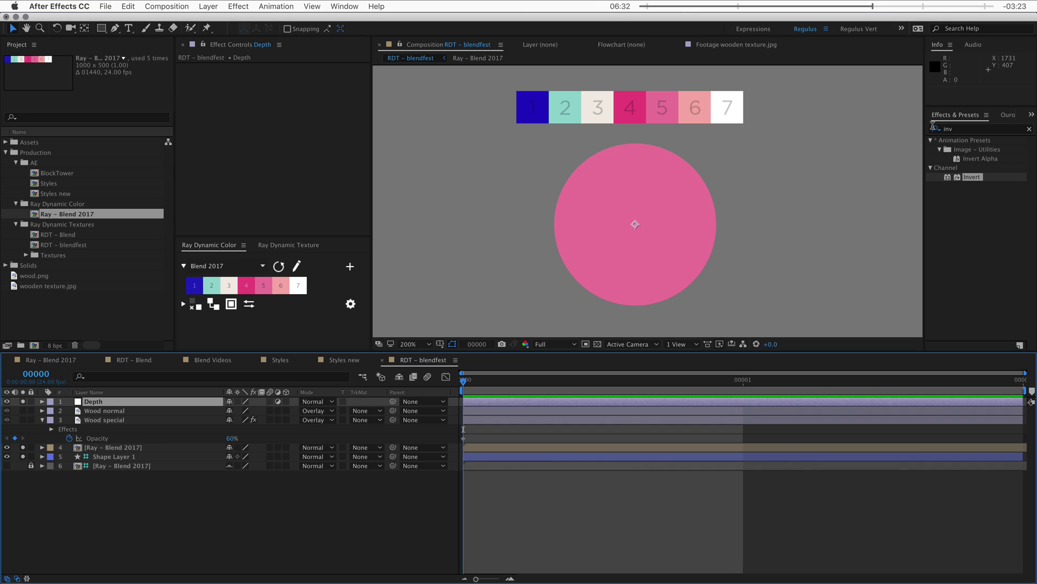
- Apply Bevel Alpha to the circle with Edge Thickness 4.90
{"action": "left_click", "coordinate": [959, 130]}
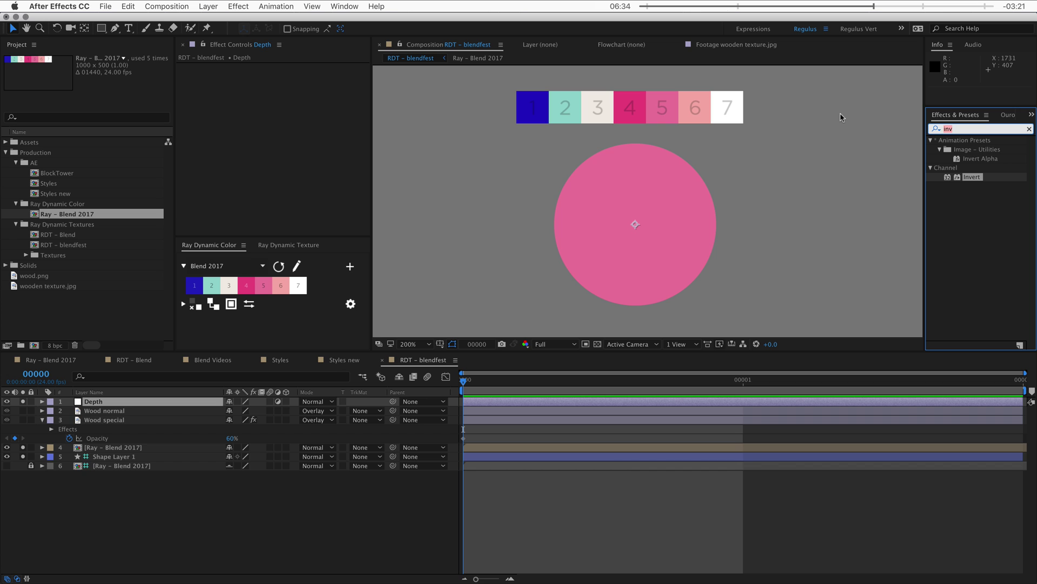
{"action": "type", "text": "bel"}
{"action": "key", "text": "BackSpace"}
{"action": "key", "text": "BackSpace"}
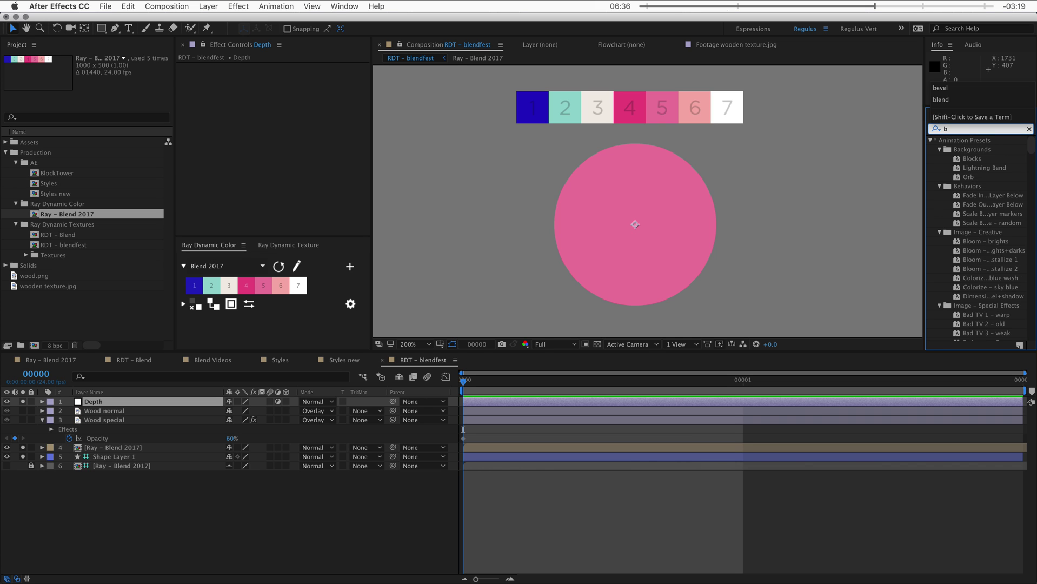
{"action": "type", "text": "evel"}
{"action": "left_click_drag", "start_coordinate": [963, 210], "coordinate": [632, 223]}
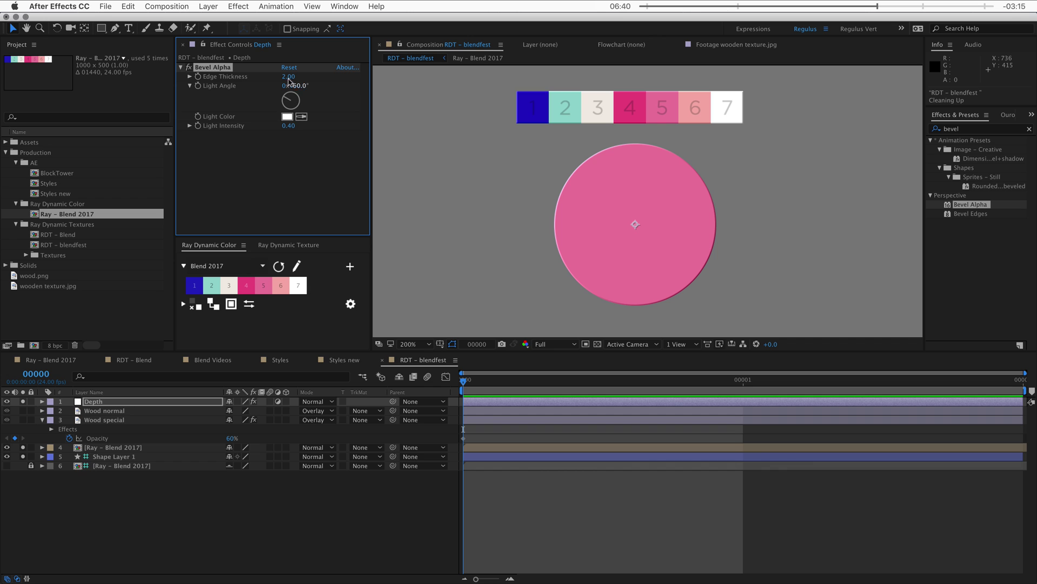
{"action": "left_click_drag", "start_coordinate": [288, 81], "coordinate": [308, 81]}
{"action": "key", "text": "period"}
- Add a Drop Shadow with Distance 13, Softness 11 and Opacity 36%
{"action": "type", "text": "drop"}
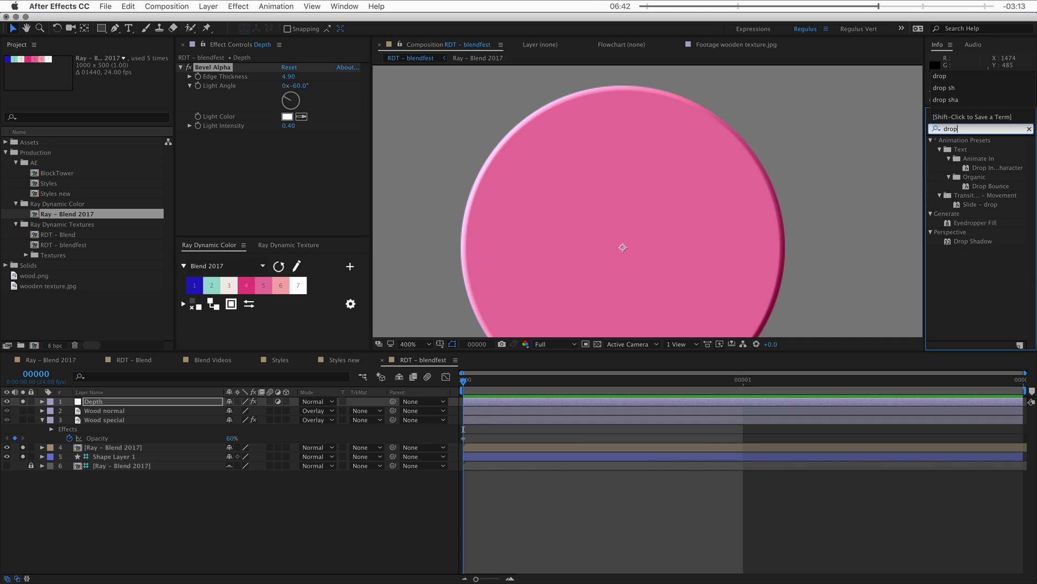
{"action": "left_click_drag", "start_coordinate": [972, 241], "coordinate": [757, 240]}
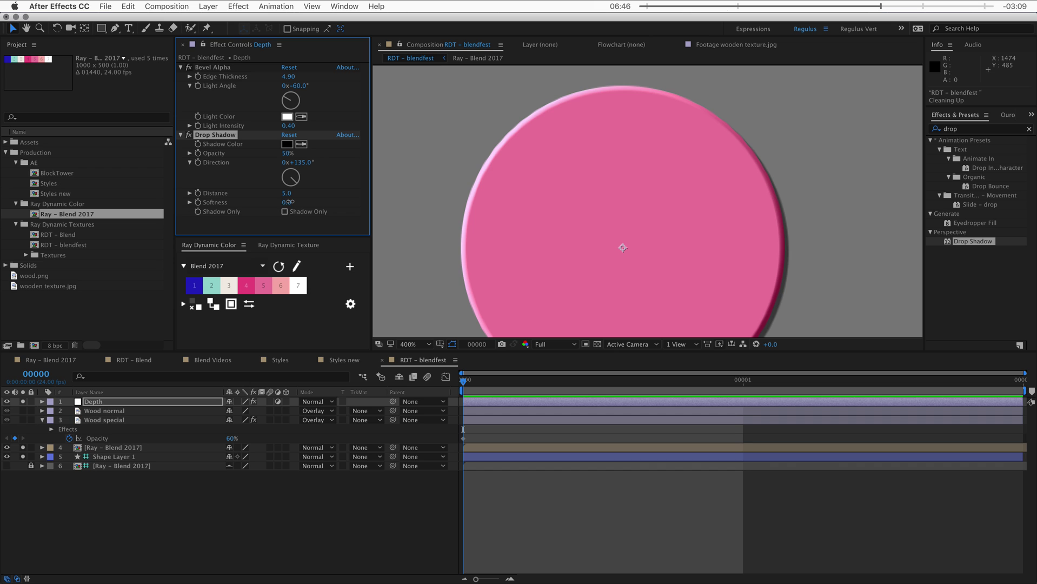
{"action": "left_click_drag", "start_coordinate": [290, 202], "coordinate": [293, 196]}
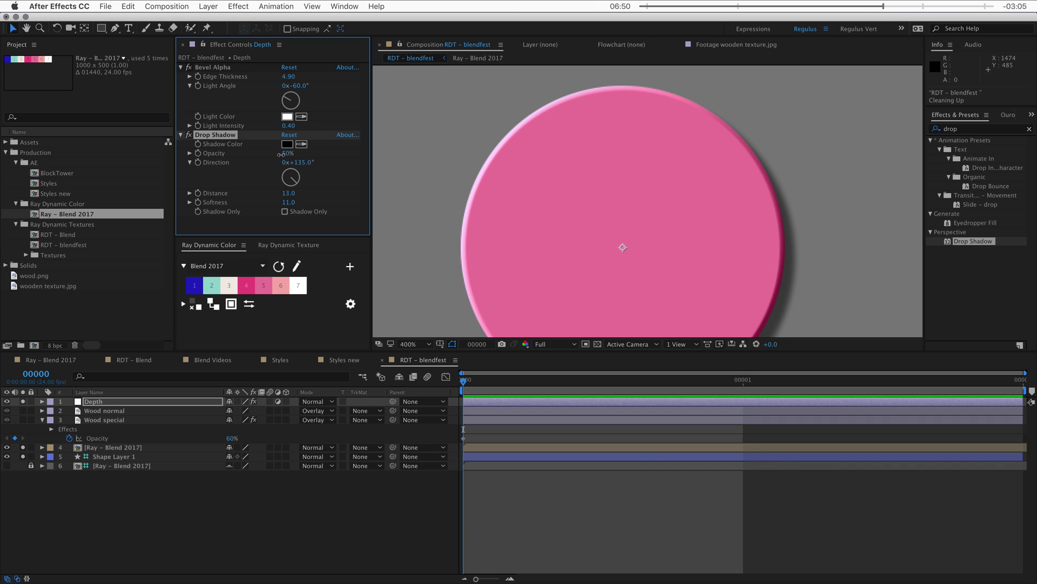
{"action": "left_click_drag", "start_coordinate": [275, 157], "coordinate": [273, 160]}
{"action": "key", "text": "comma"}
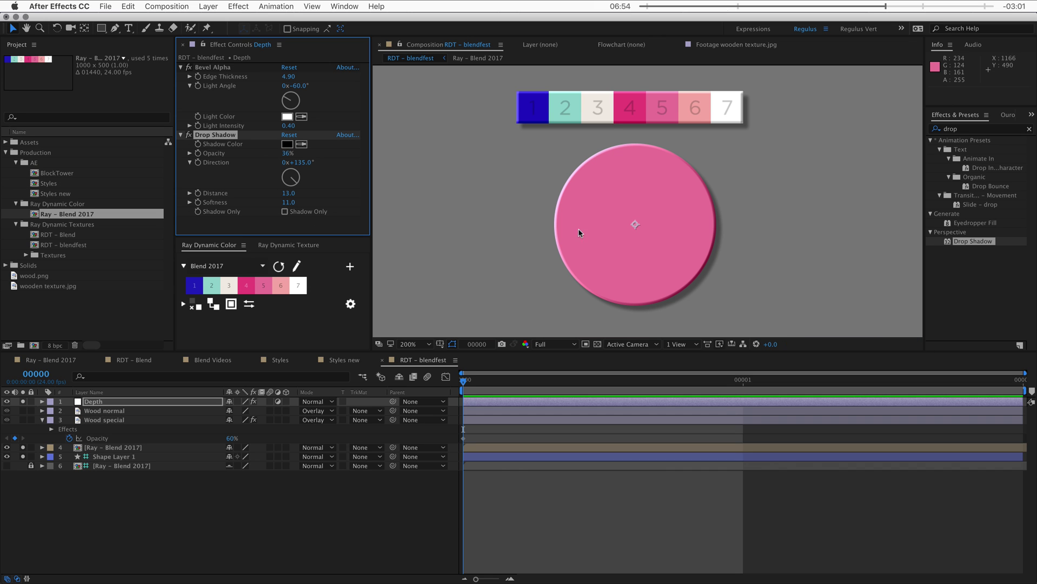
- Apply Roughen Edges to Depth with Border 2 and Scale 20
{"action": "left_click", "coordinate": [315, 518]}
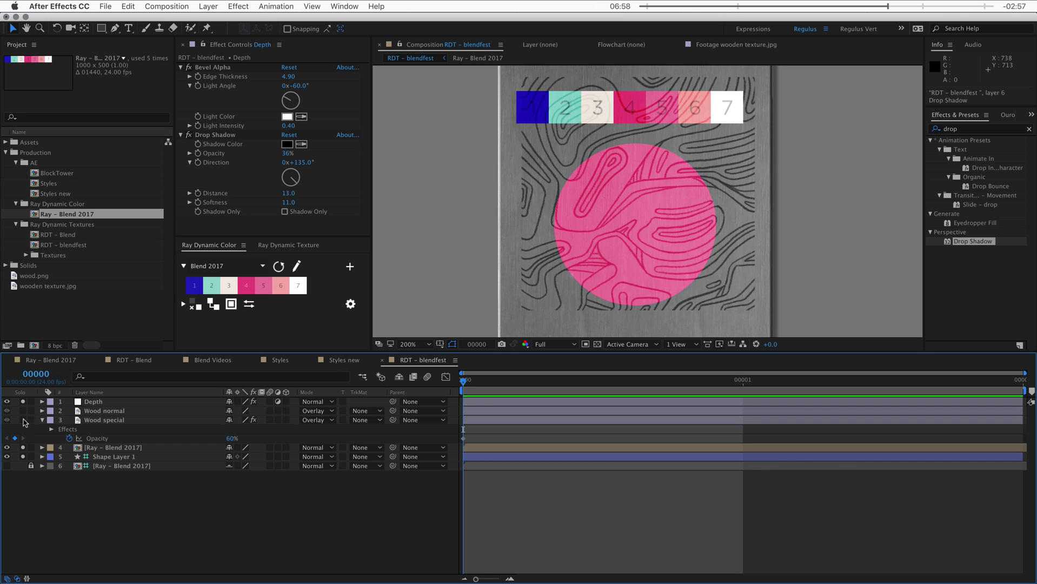
{"action": "left_click", "coordinate": [968, 129]}
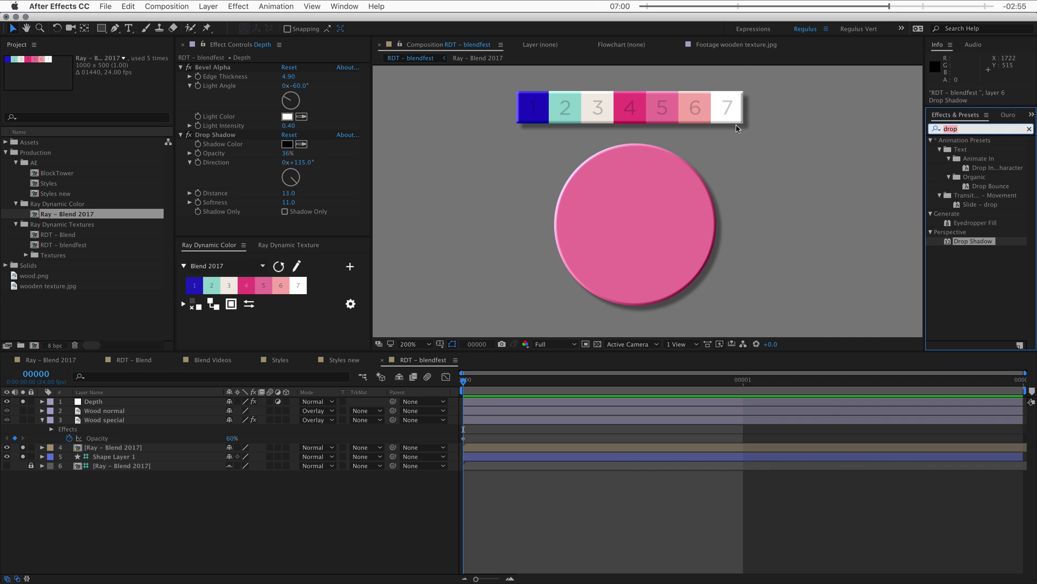
{"action": "type", "text": "roughen"}
{"action": "left_click_drag", "start_coordinate": [968, 149], "coordinate": [278, 225]}
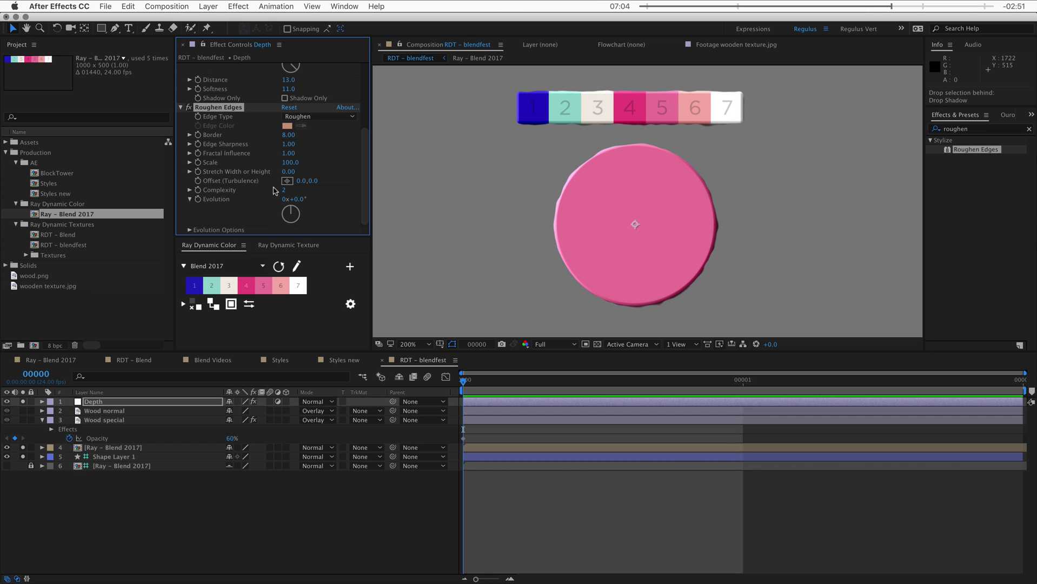
{"action": "left_click", "coordinate": [288, 135]}
{"action": "type", "text": "2"}
{"action": "left_click", "coordinate": [290, 162]}
{"action": "type", "text": "20"}
{"action": "key", "text": "Return"}
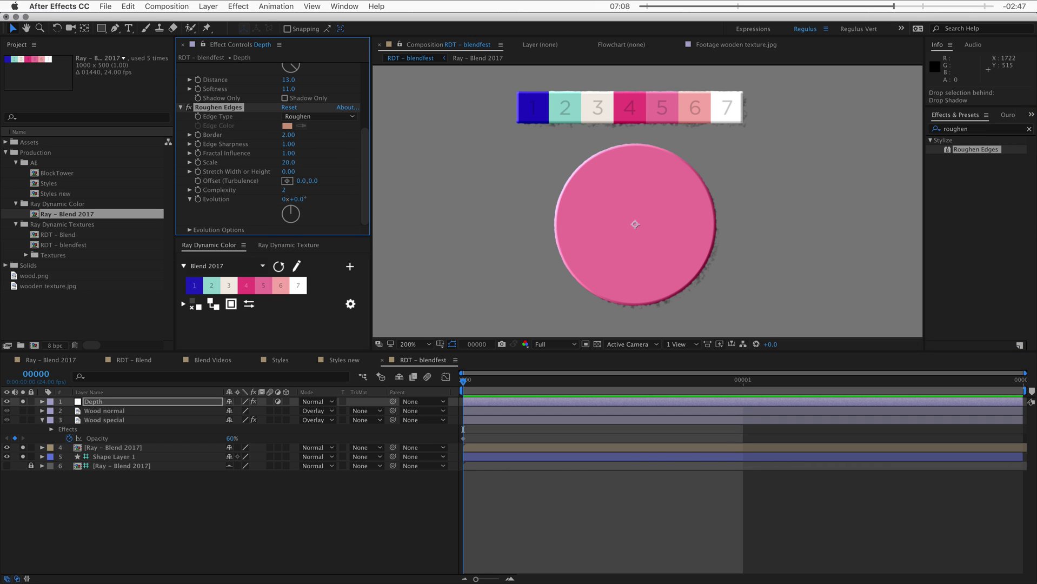
- Move Roughen Edges above Drop Shadow and place the Depth layer below Wood special
{"action": "key", "text": "period"}
{"action": "left_click_drag", "start_coordinate": [634, 228], "coordinate": [588, 171]}
{"action": "scroll", "coordinate": [719, 210], "scroll_direction": "up", "scroll_amount": 5}
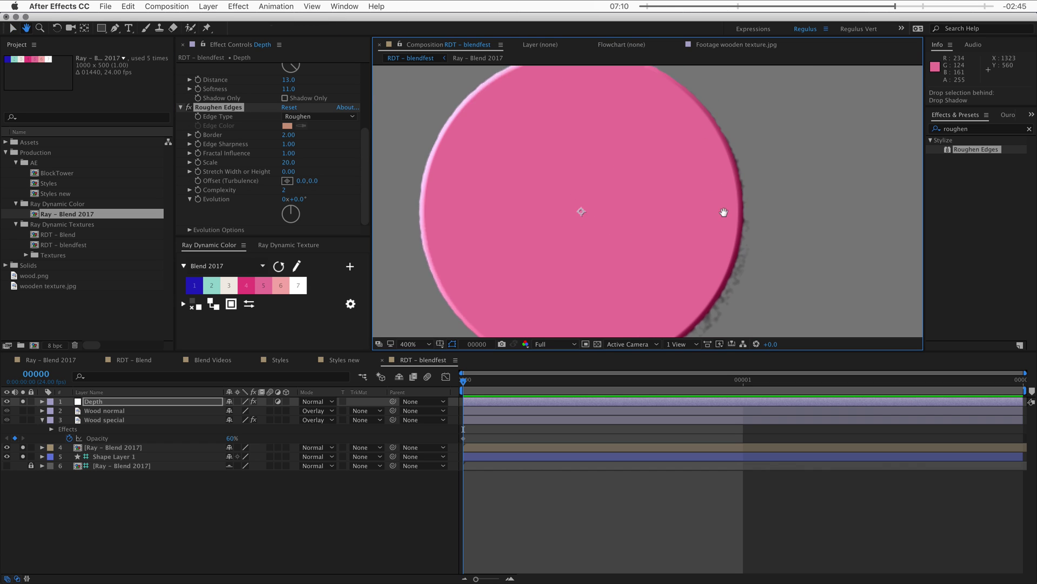
{"action": "scroll", "coordinate": [703, 238], "scroll_direction": "down", "scroll_amount": 5}
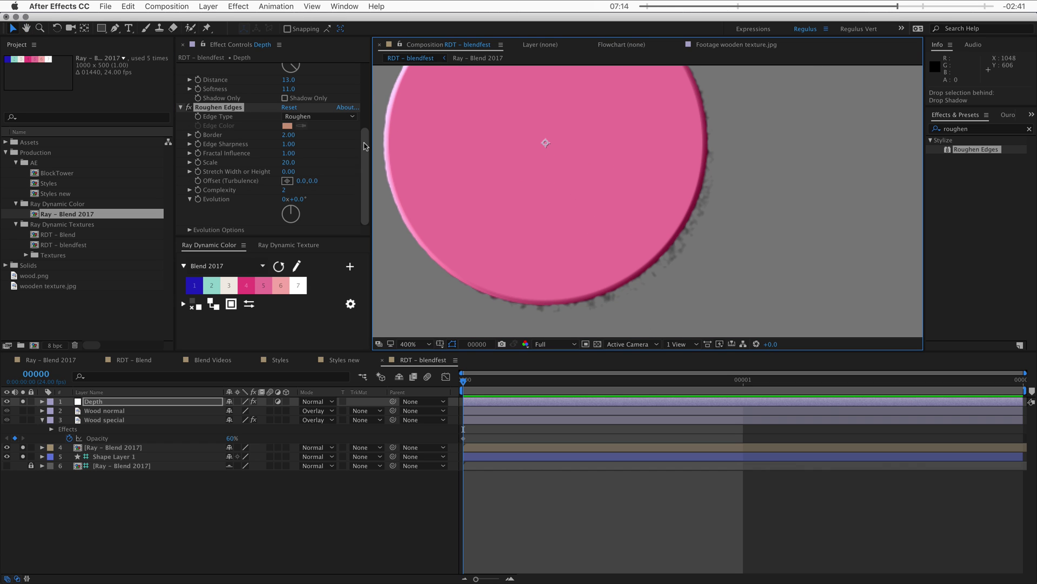
{"action": "scroll", "coordinate": [238, 168], "scroll_direction": "up", "scroll_amount": 5}
{"action": "left_click_drag", "start_coordinate": [209, 206], "coordinate": [224, 116]}
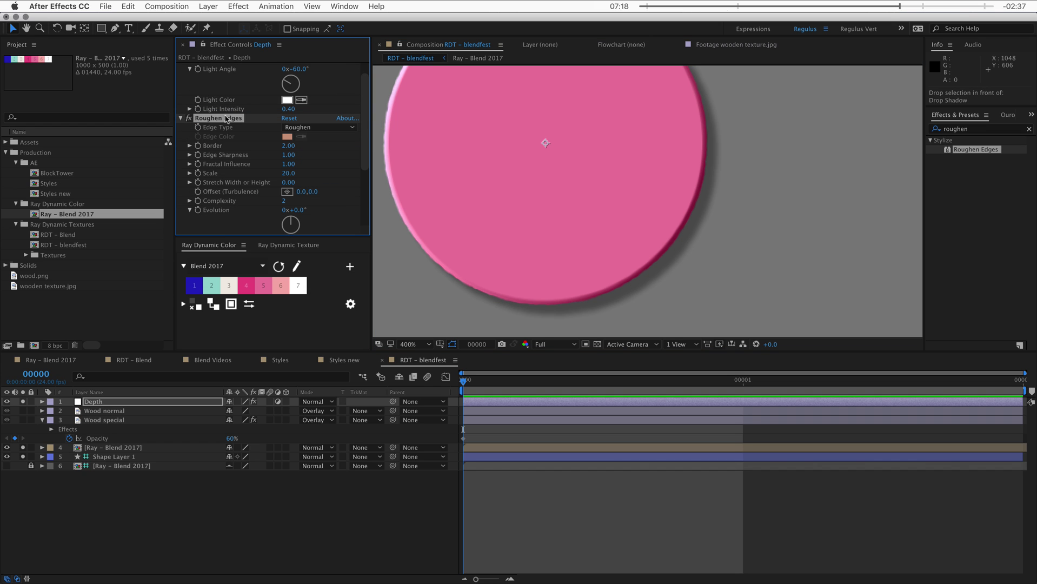
{"action": "key", "text": "shift+/"}
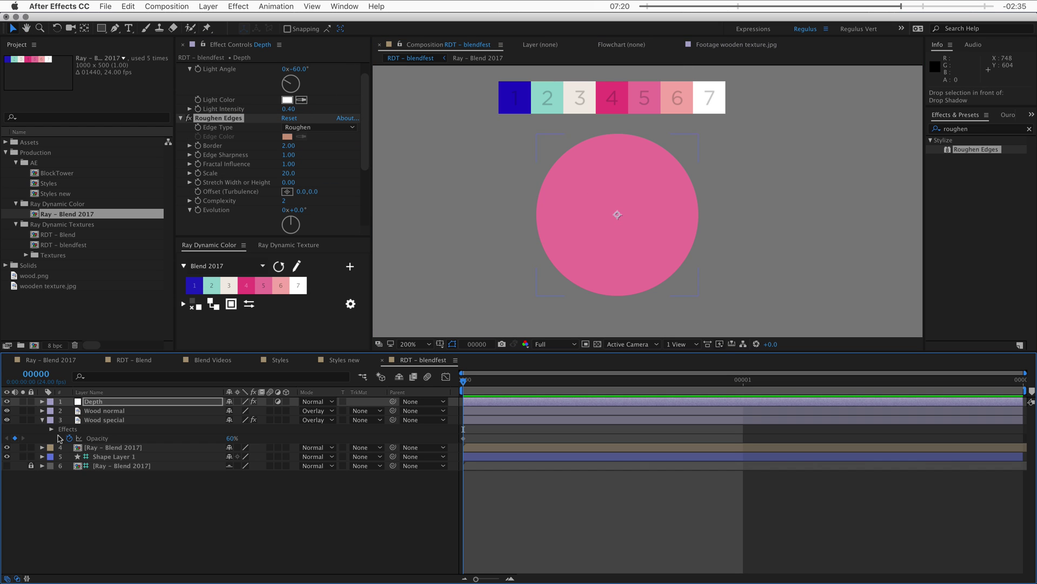
{"action": "left_click_drag", "start_coordinate": [108, 401], "coordinate": [108, 439]}
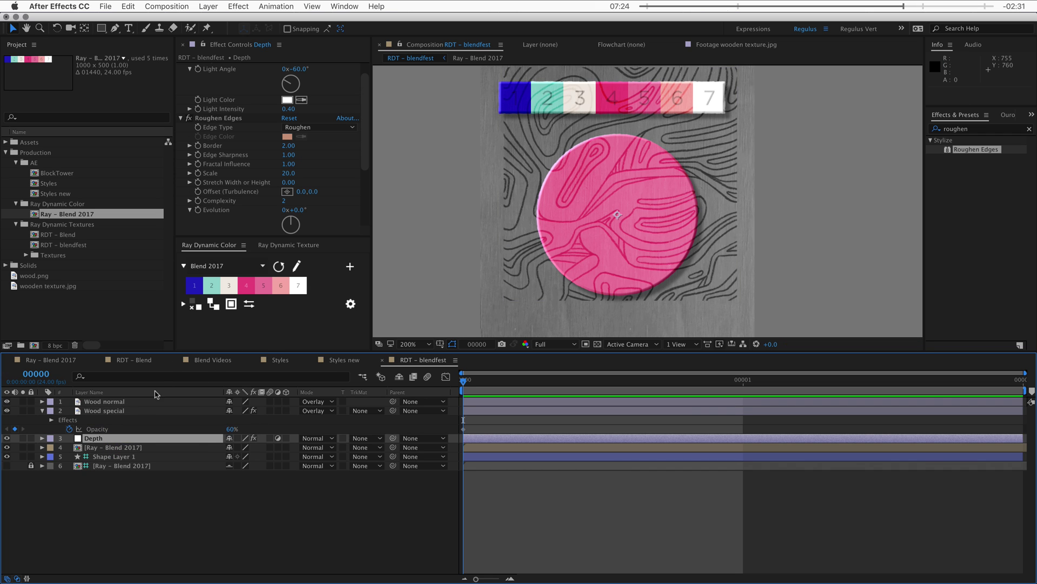
{"action": "left_click", "coordinate": [278, 246]}
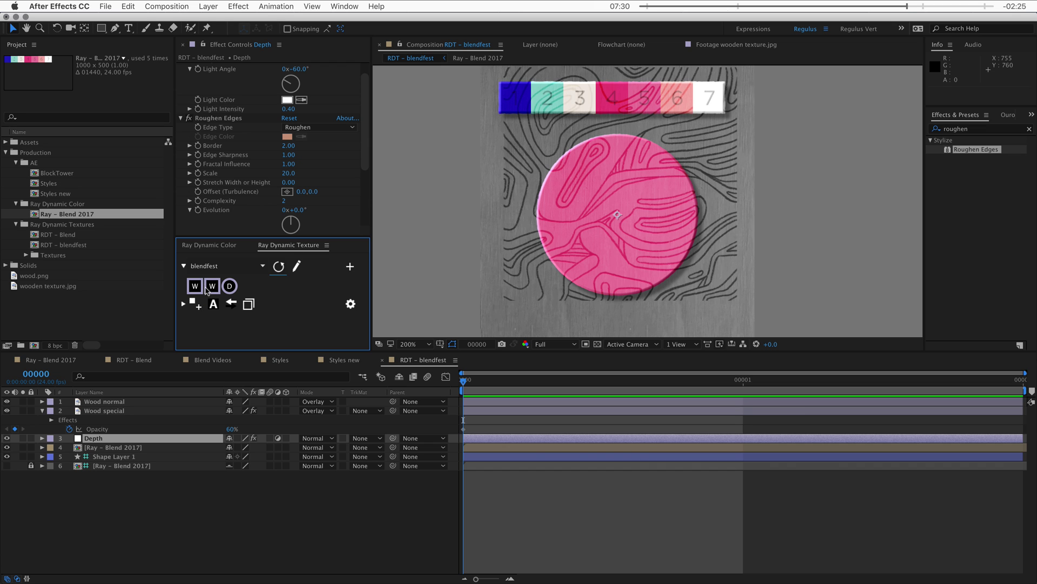
- In Styles new, apply the normal wood texture to the middle circle
{"action": "left_click", "coordinate": [335, 361]}
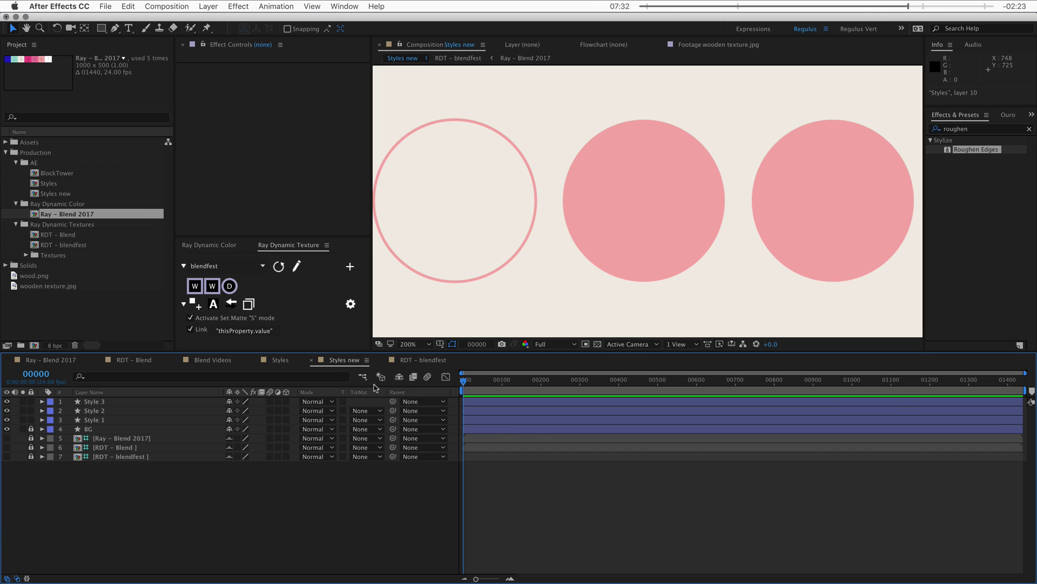
{"action": "left_click", "coordinate": [633, 254]}
{"action": "left_click", "coordinate": [229, 302]}
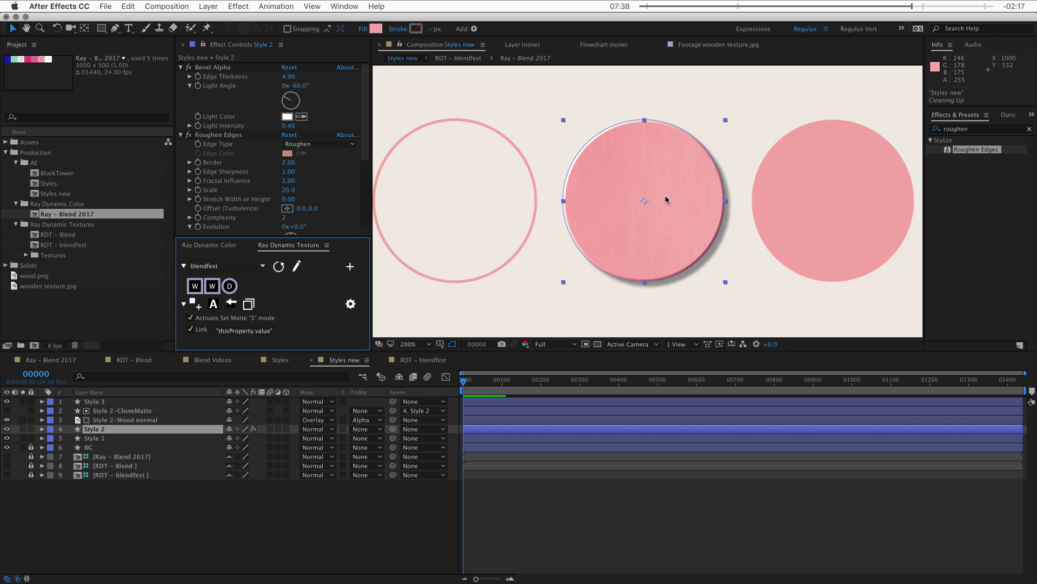
- Give the right circle depth and special wood texture, then clear Style 3-CloneMatte's effects
{"action": "left_click", "coordinate": [784, 227]}
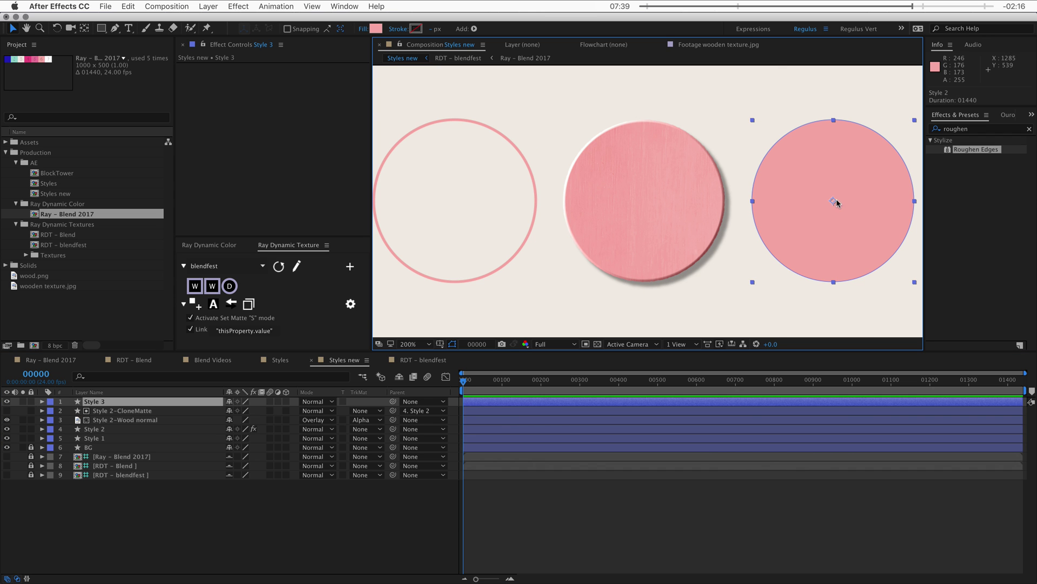
{"action": "left_click", "coordinate": [229, 287]}
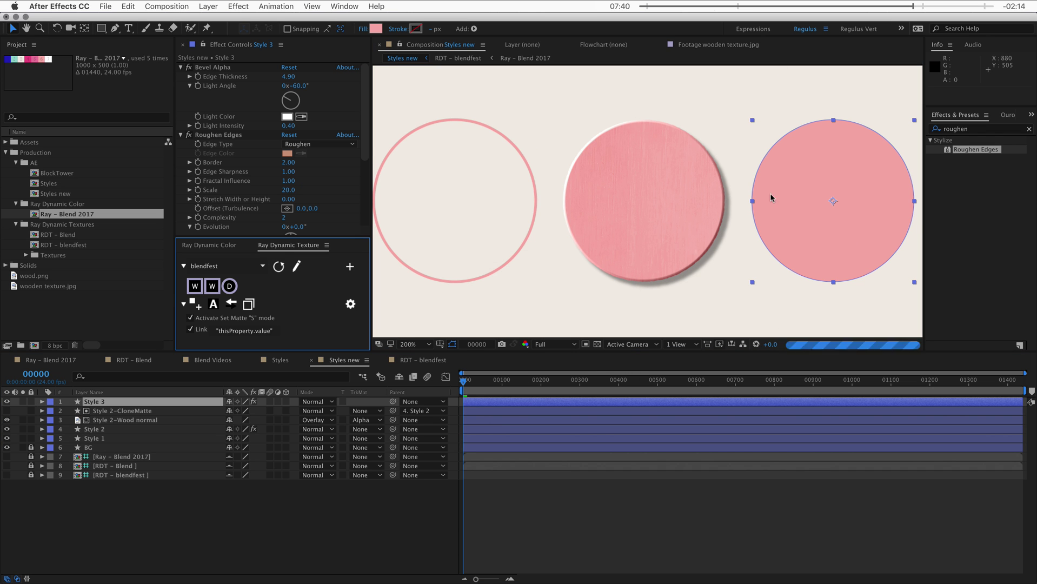
{"action": "left_click", "coordinate": [213, 286]}
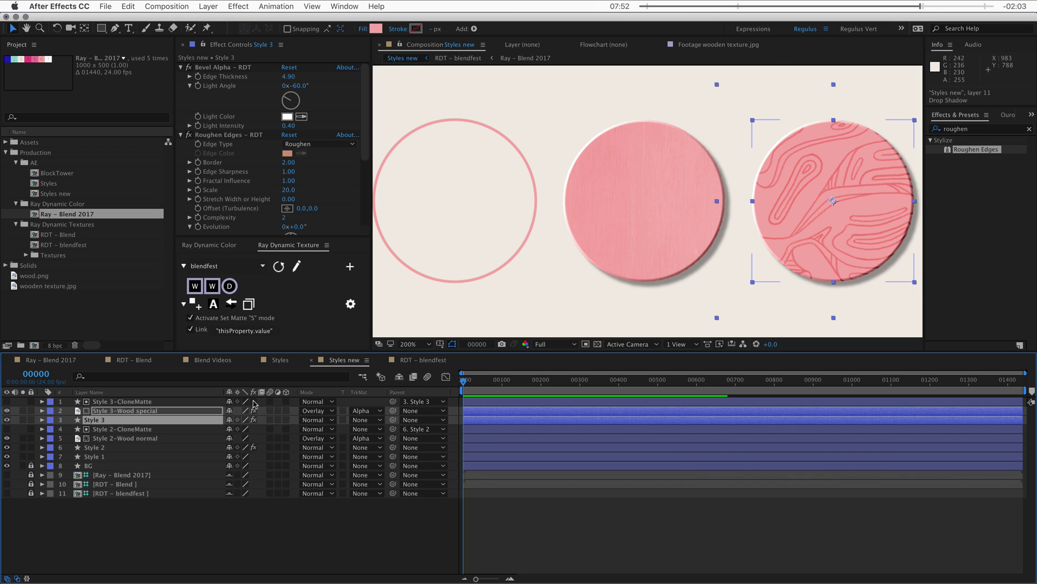
{"action": "left_click", "coordinate": [190, 403]}
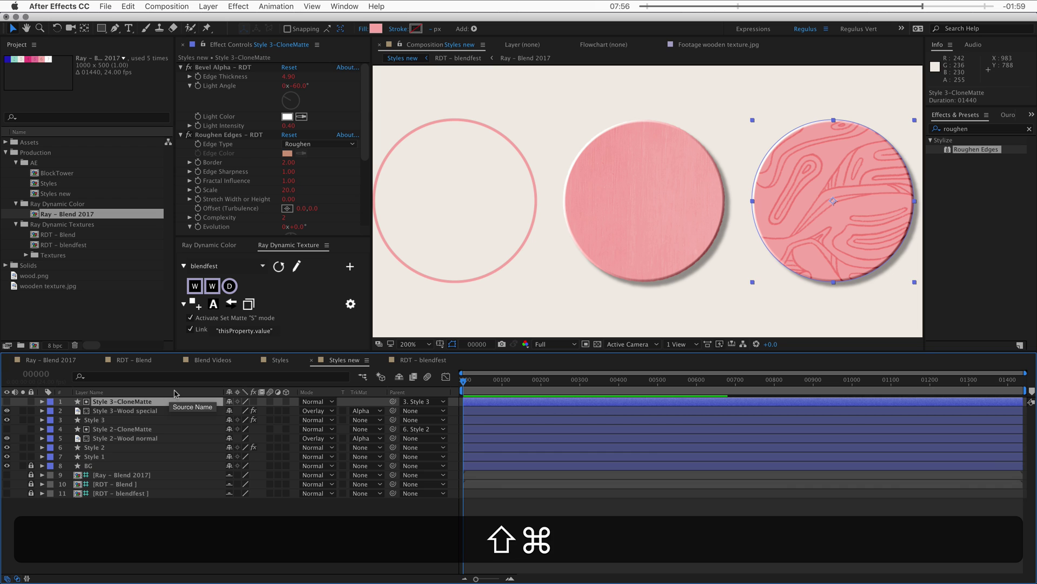
{"action": "key", "text": "shift+super+e"}
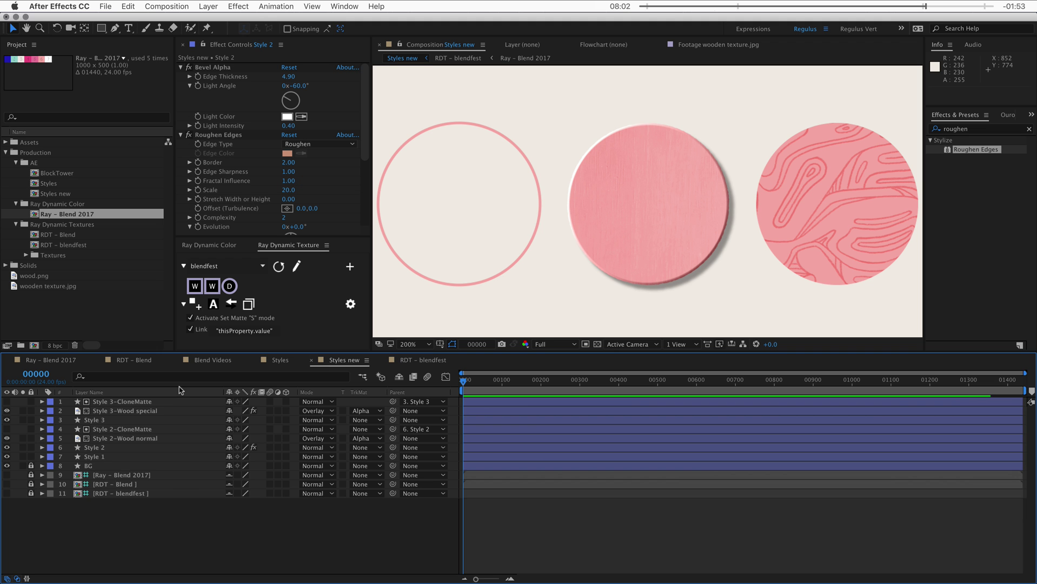
- Switch the texture palette to the Blend preset, view RDT - Blend, then return to Styles new
{"action": "left_click", "coordinate": [297, 266]}
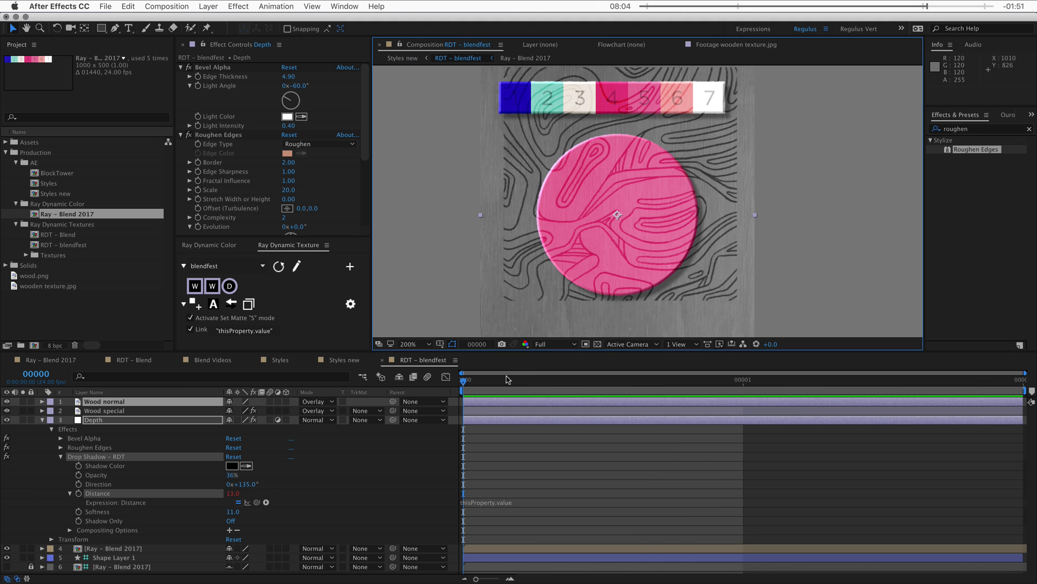
{"action": "left_click", "coordinate": [262, 265]}
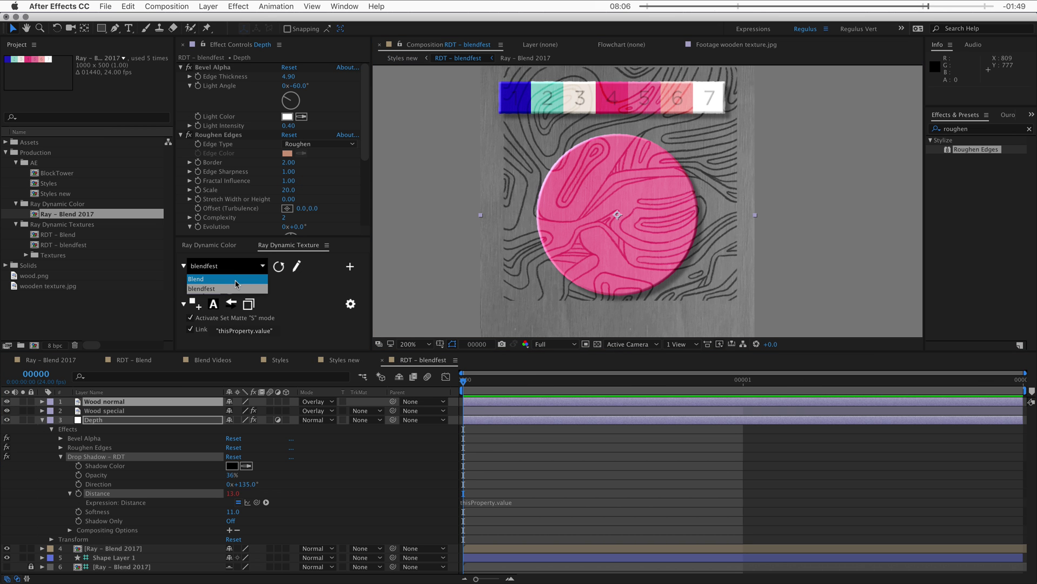
{"action": "left_click", "coordinate": [238, 279]}
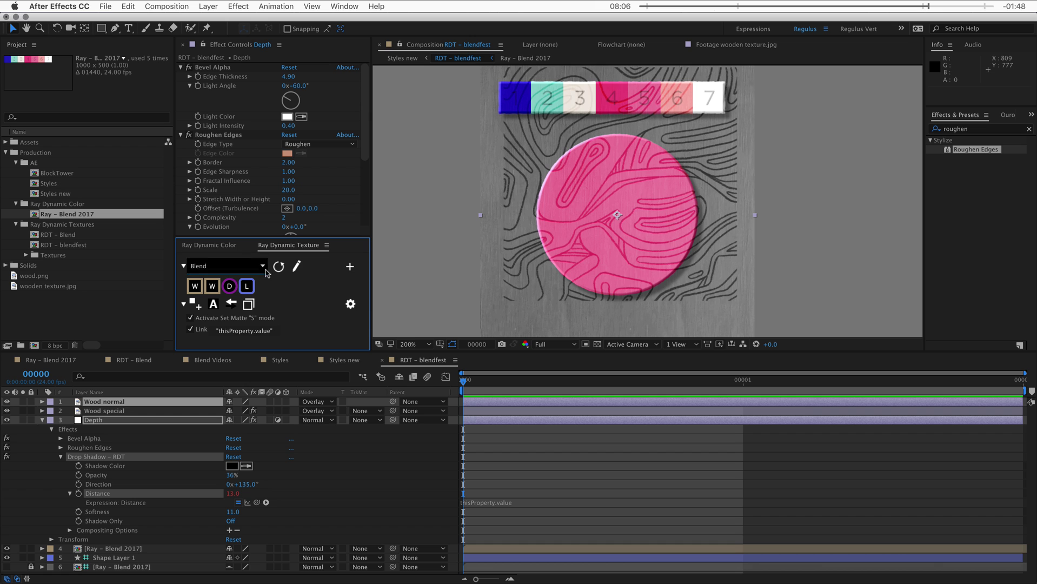
{"action": "left_click", "coordinate": [296, 266]}
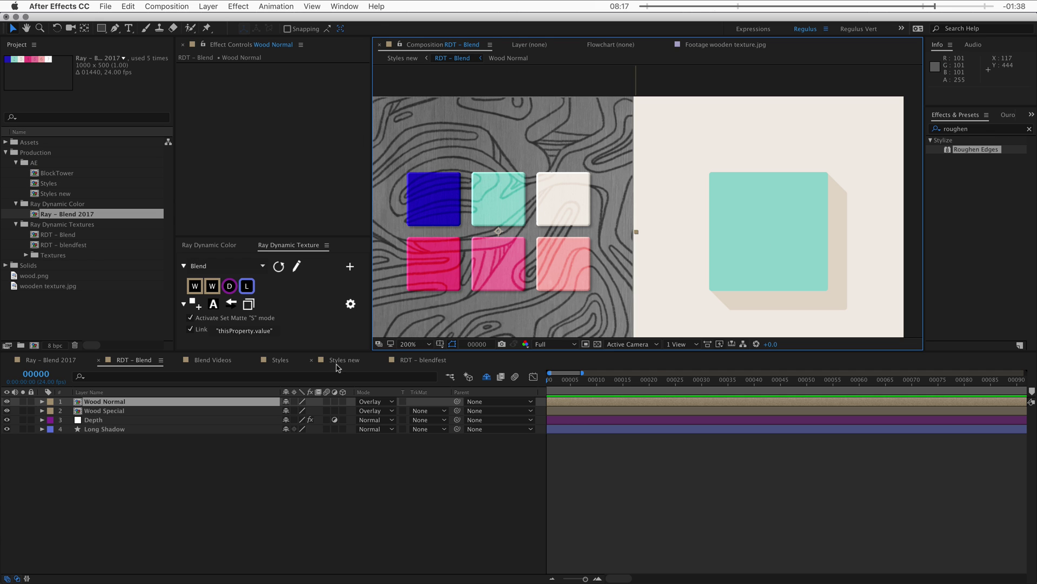
{"action": "left_click", "coordinate": [340, 360]}
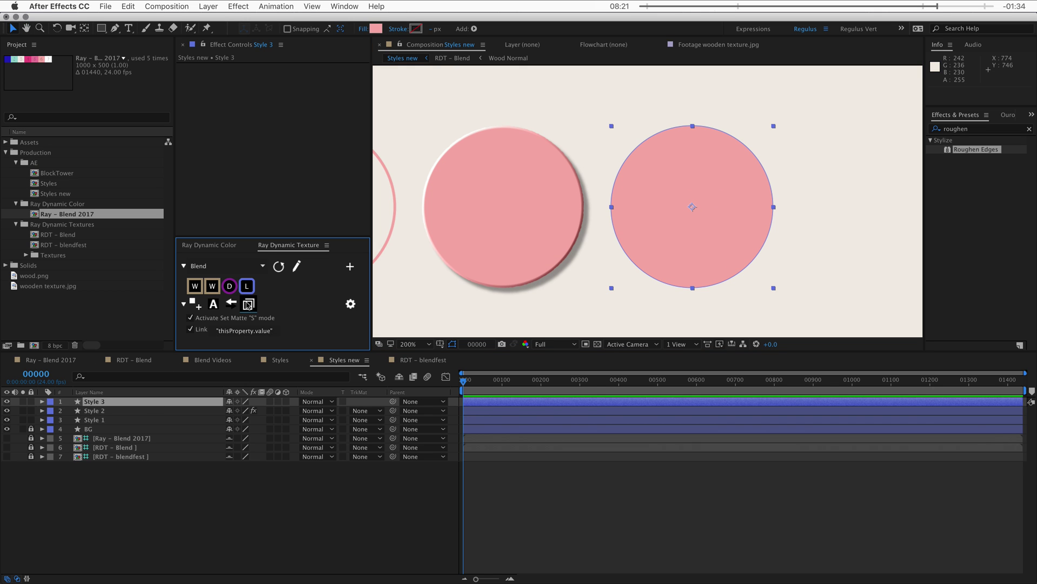
- Clone the right circle's layer and rename the clone Style 3-Shadow
{"action": "left_click", "coordinate": [248, 305]}
{"action": "left_click", "coordinate": [132, 403]}
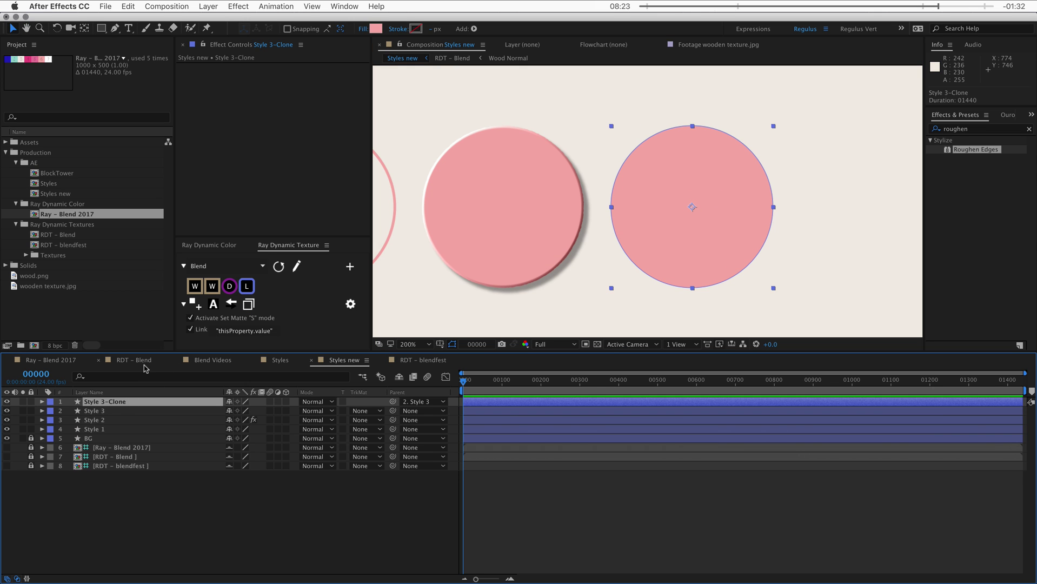
{"action": "key", "text": "Return"}
{"action": "key", "text": "alt+shift+Left"}
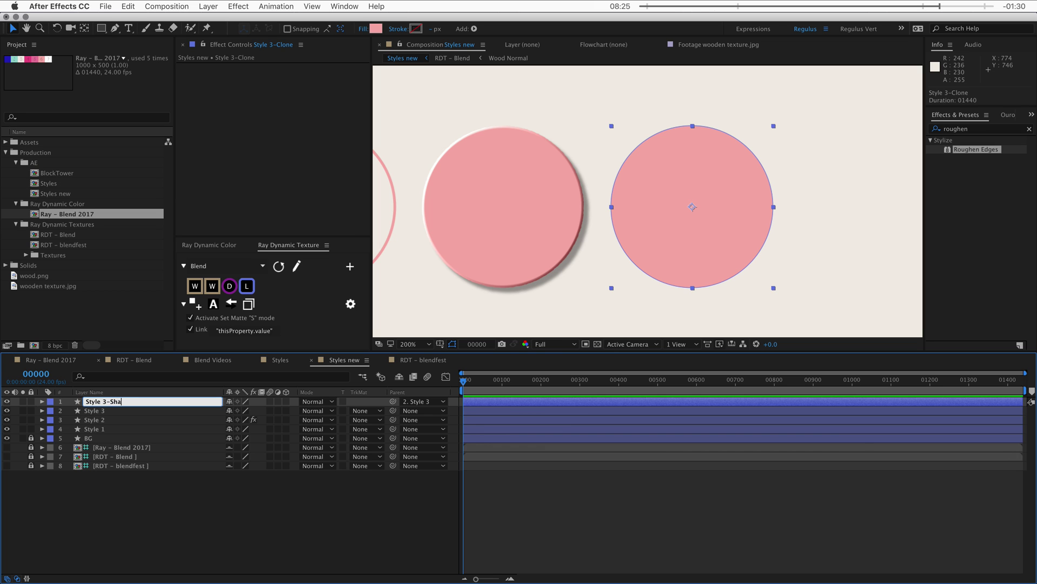
{"action": "key", "text": "Return"}
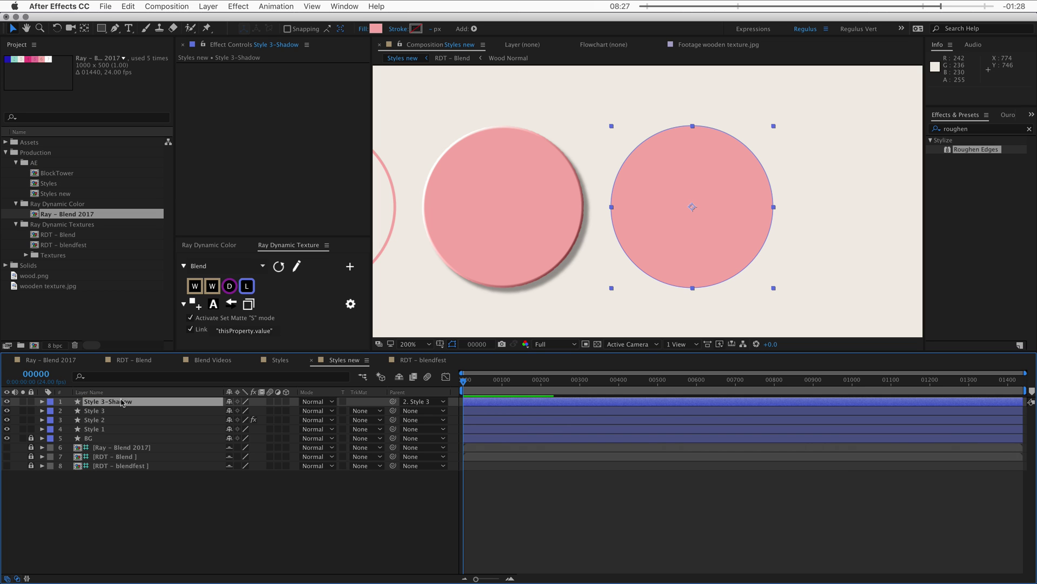
- Apply a long shadow to Style 3-Shadow, restack it, and set its blending mode to Overlay
{"action": "left_click", "coordinate": [247, 290]}
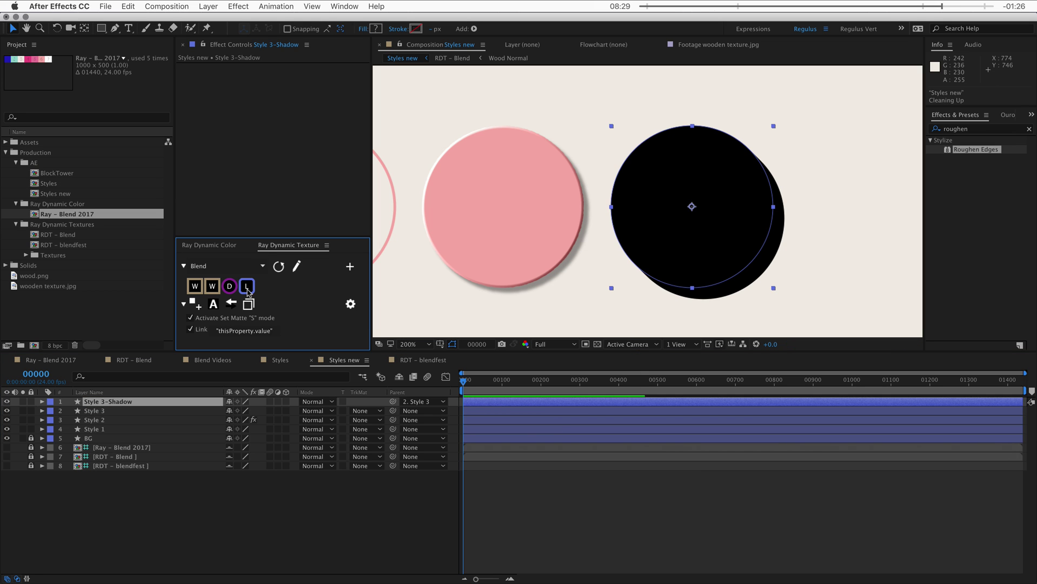
{"action": "left_click", "coordinate": [99, 403]}
{"action": "left_click_drag", "start_coordinate": [99, 403], "coordinate": [107, 424]}
{"action": "key", "text": "super+bracketright"}
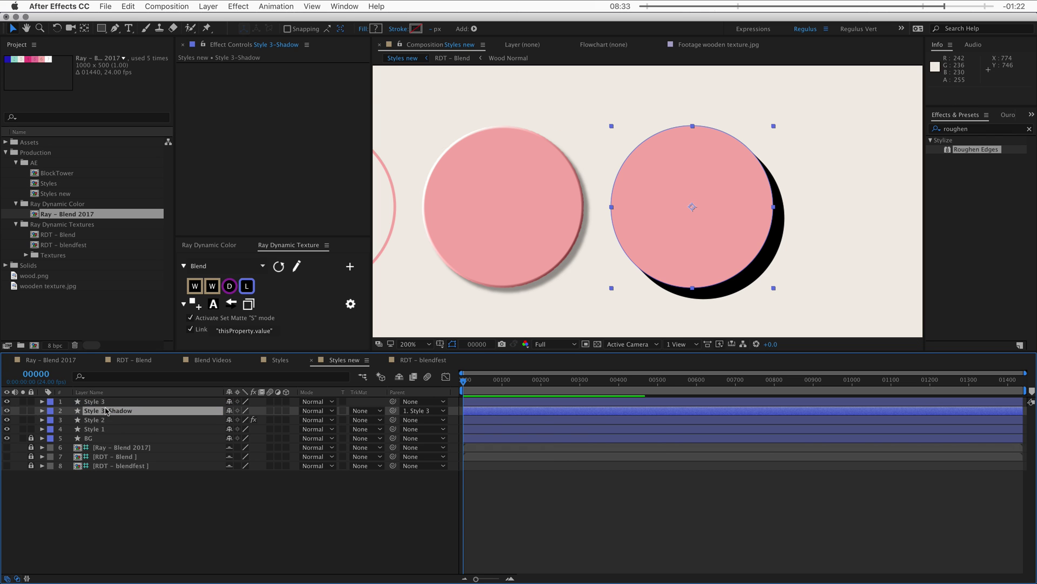
{"action": "left_click", "coordinate": [328, 414]}
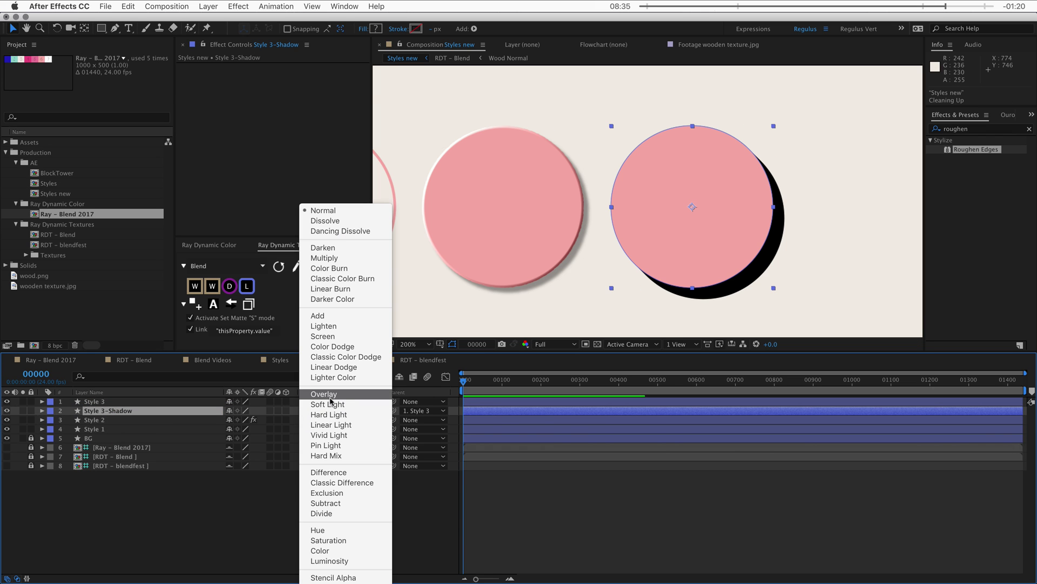
{"action": "left_click", "coordinate": [330, 394]}
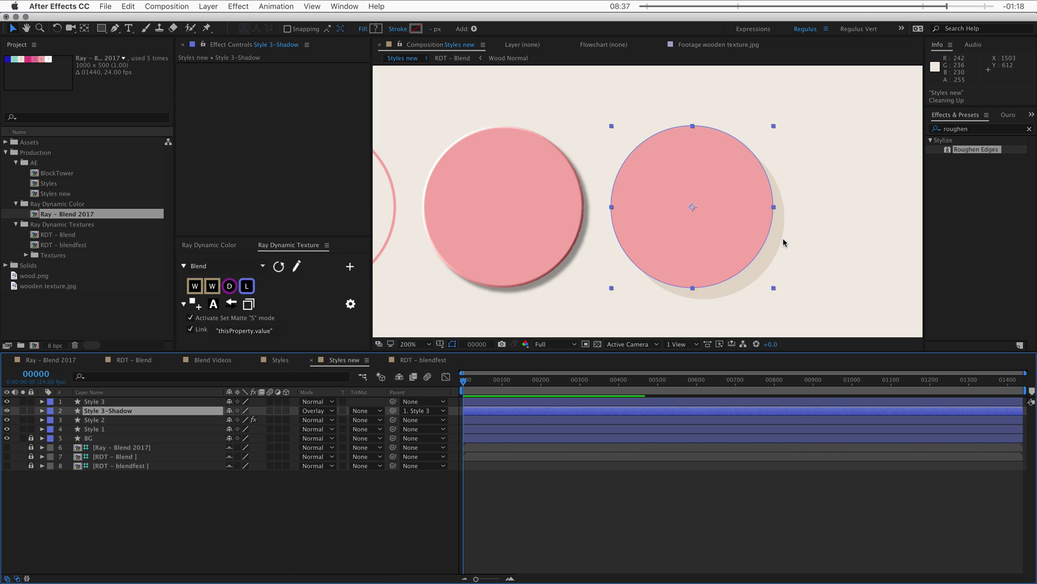
- Reposition the Style 3 circle up and to the right in the composition
{"action": "left_click", "coordinate": [229, 523]}
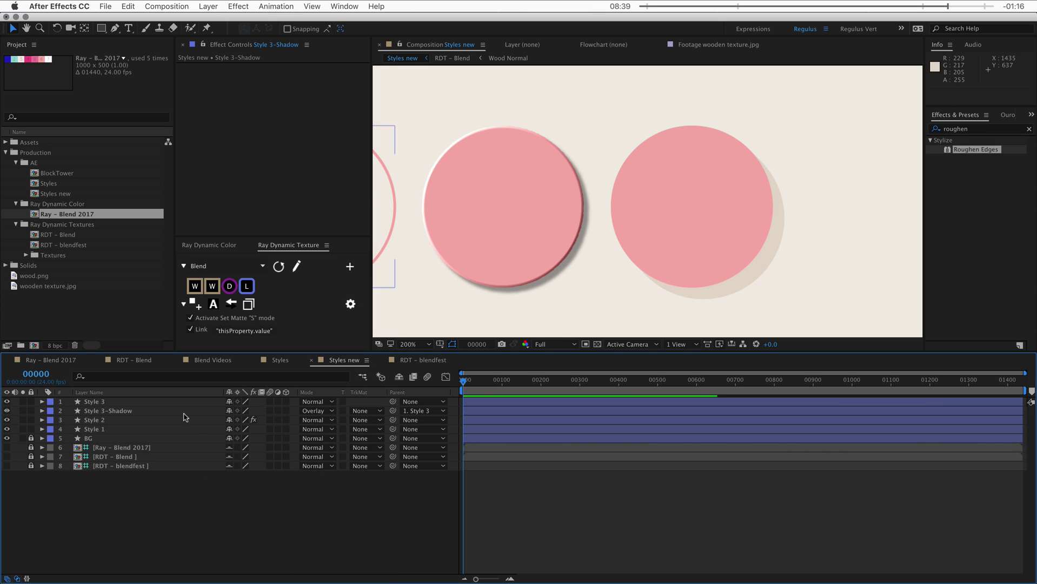
{"action": "left_click", "coordinate": [170, 403]}
{"action": "left_click_drag", "start_coordinate": [692, 208], "coordinate": [772, 279]}
{"action": "left_click_drag", "start_coordinate": [726, 205], "coordinate": [747, 165]}
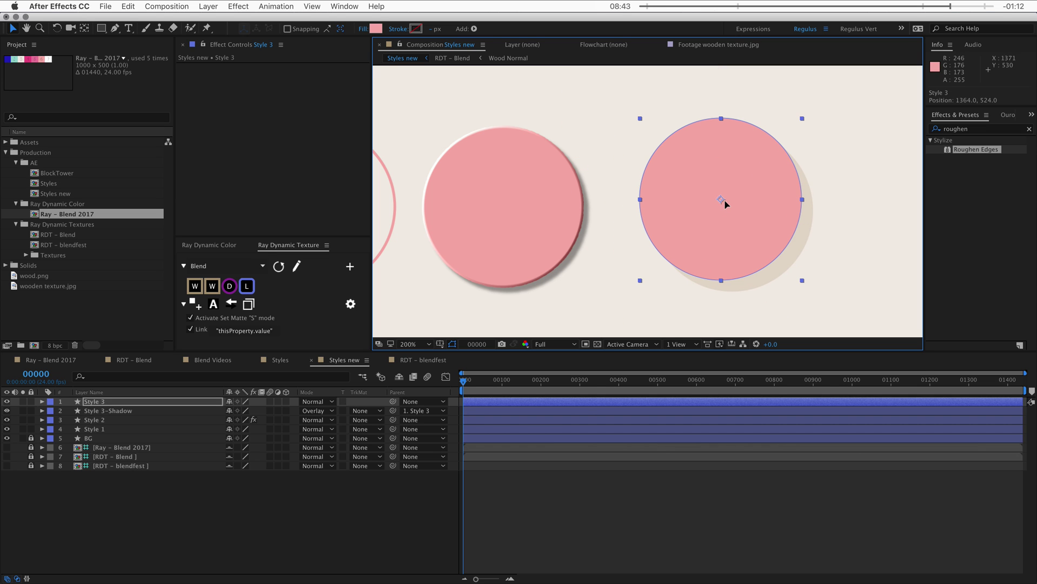
{"action": "left_click", "coordinate": [98, 412]}
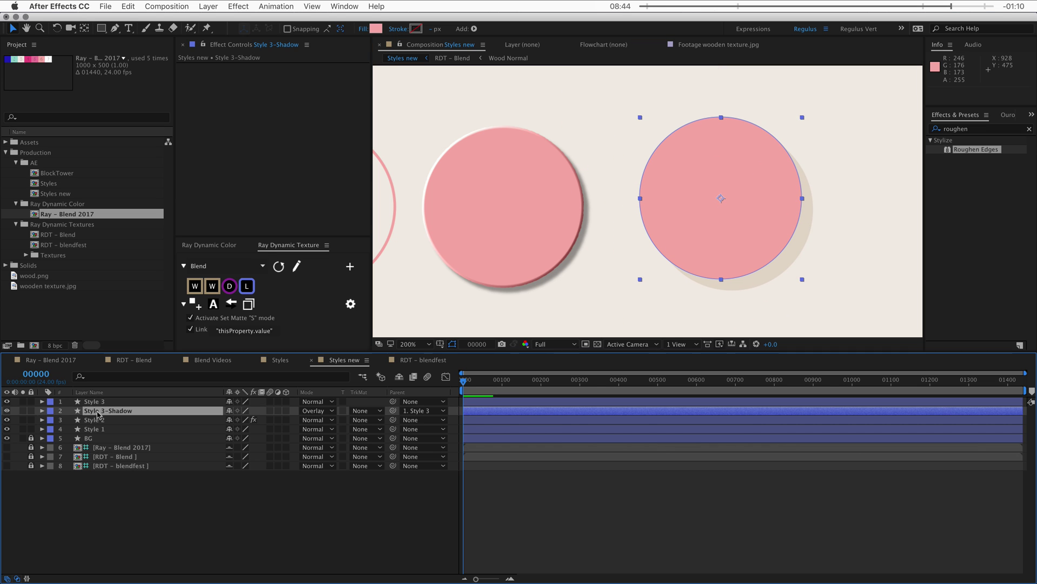
{"action": "left_click", "coordinate": [42, 410]}
- Expand the shadow's Contents and reveal the Angle, Distance and Resolution controls' Radius values
{"action": "left_click", "coordinate": [52, 420]}
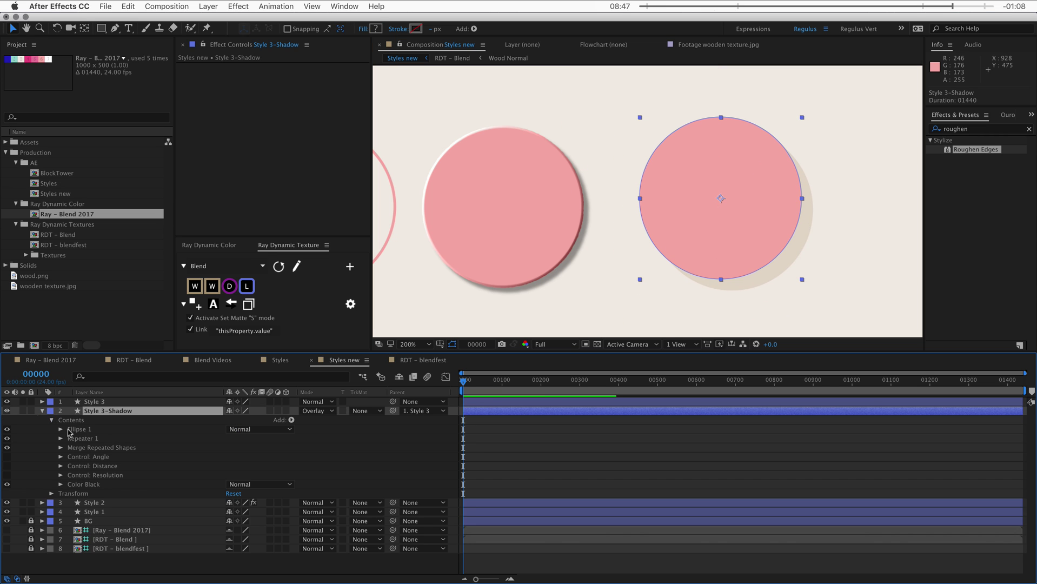
{"action": "left_click", "coordinate": [75, 457]}
{"action": "left_click", "coordinate": [79, 476], "text": "shift"}
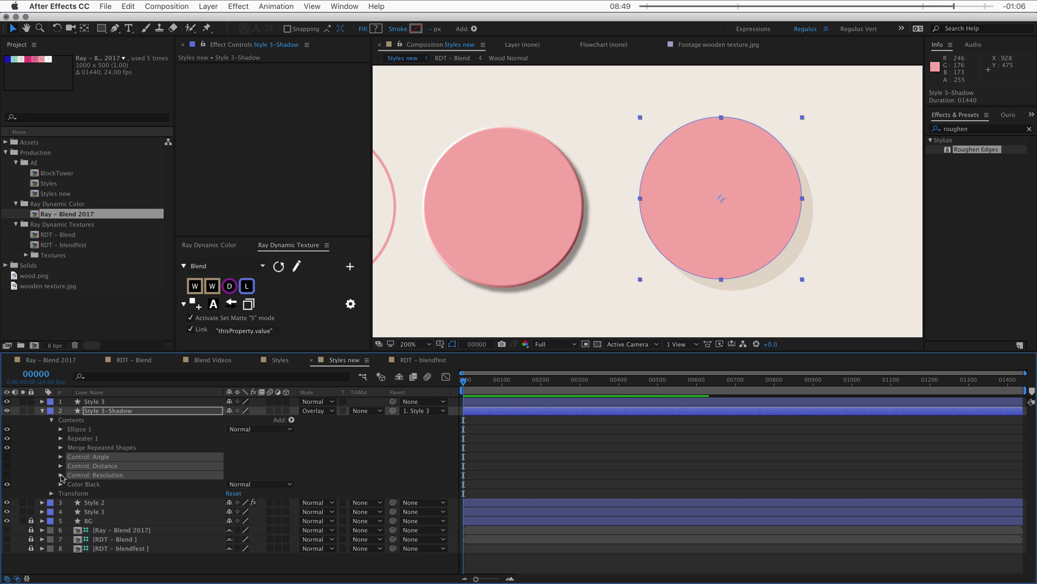
{"action": "left_click", "coordinate": [61, 476]}
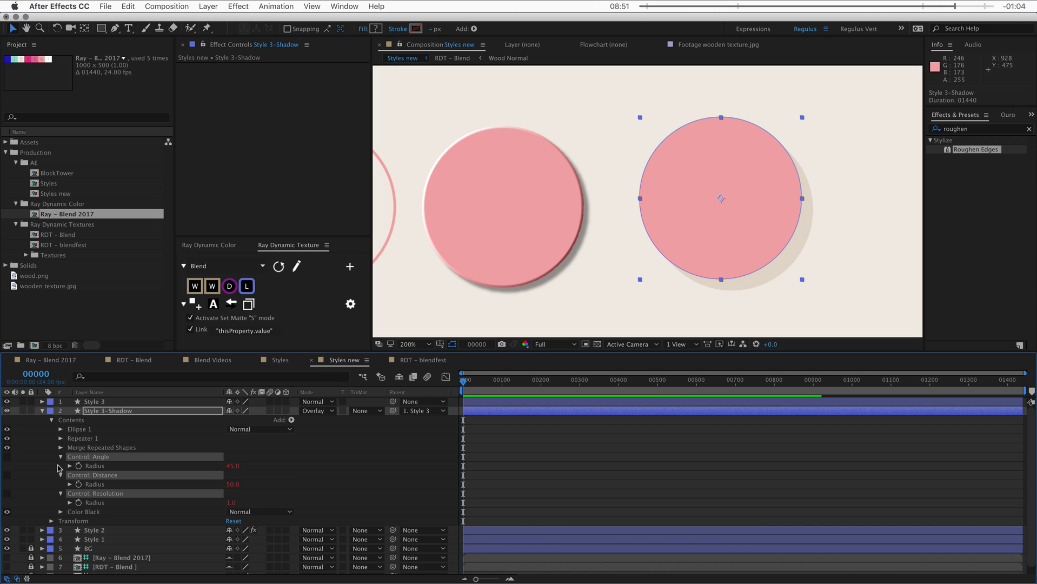
{"action": "left_click", "coordinate": [58, 465]}
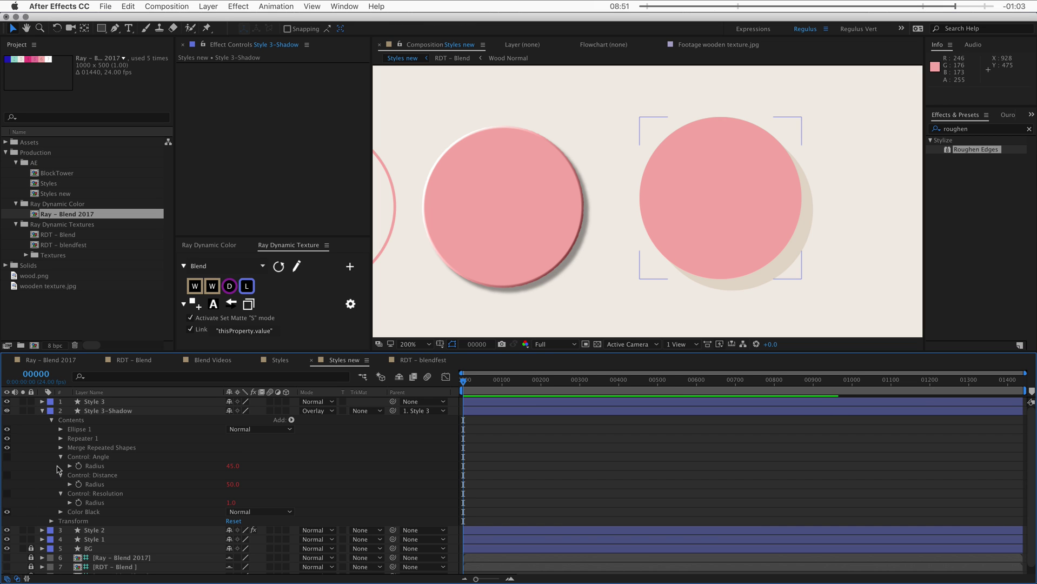
{"action": "key", "text": "alt+shift"}
- Delete Merge Repeated Shapes, Repeater 1, Ellipse 1 and the Color Black group from the shadow
{"action": "left_click", "coordinate": [97, 448]}
{"action": "key", "text": "Delete"}
{"action": "left_click", "coordinate": [96, 438]}
{"action": "key", "text": "Delete"}
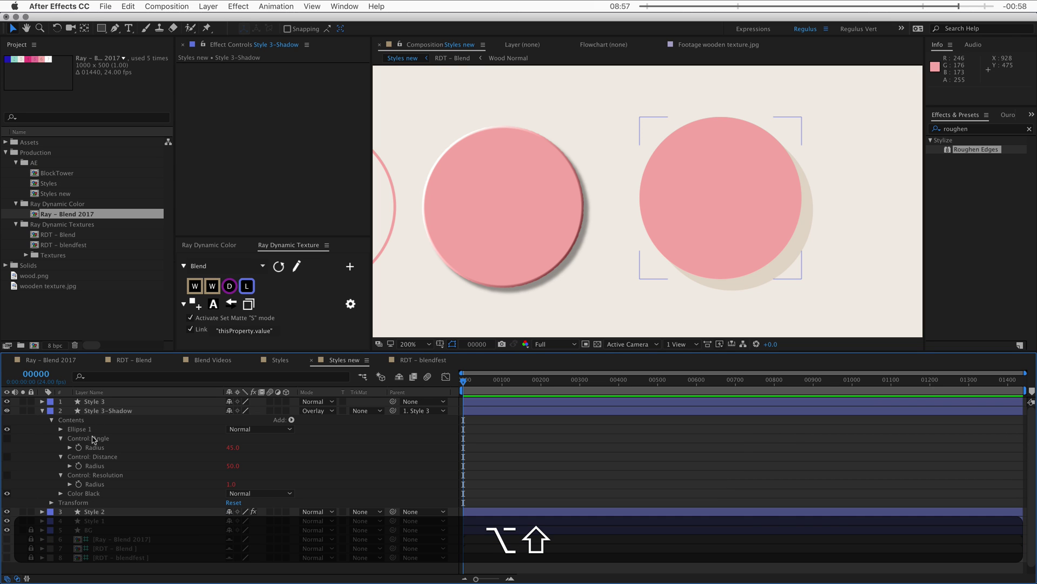
{"action": "left_click", "coordinate": [89, 430]}
{"action": "key", "text": "Delete"}
{"action": "left_click", "coordinate": [87, 484]}
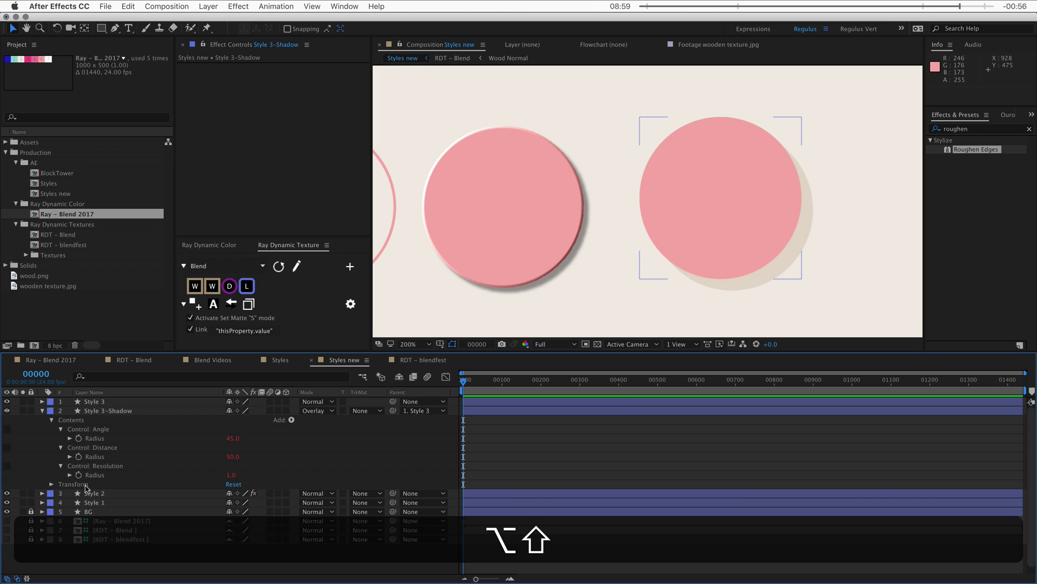
{"action": "key", "text": "Delete"}
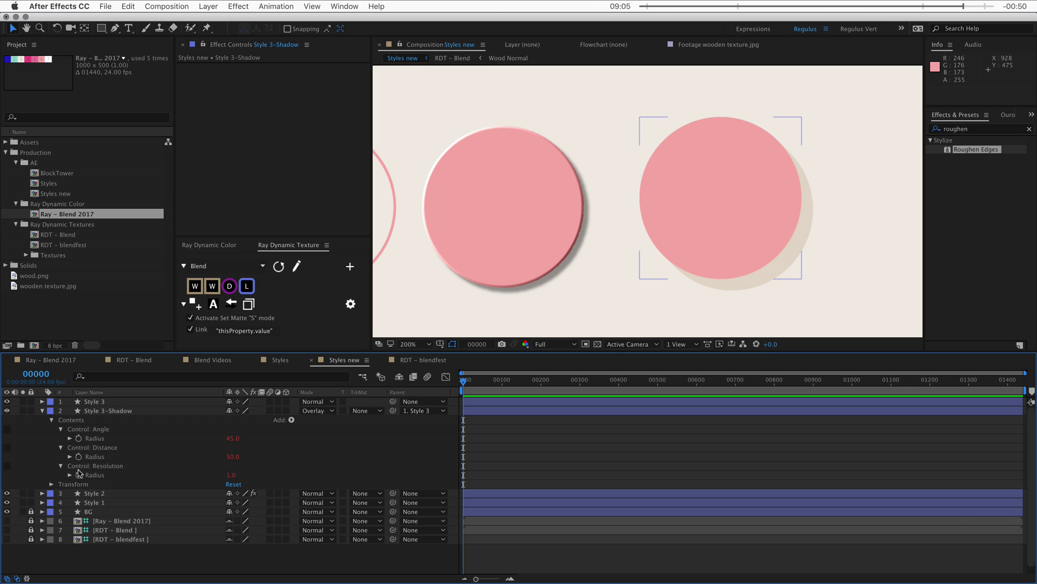
- Reveal the expression driving the shadow's Angle Radius control
{"action": "key", "text": "shift"}
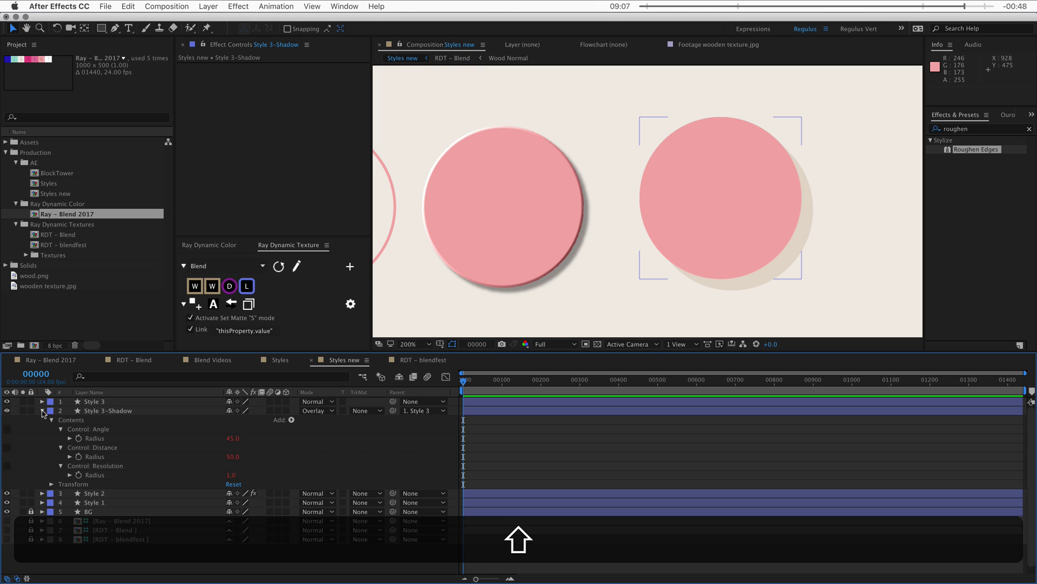
{"action": "left_click", "coordinate": [43, 411]}
{"action": "left_click", "coordinate": [43, 411]}
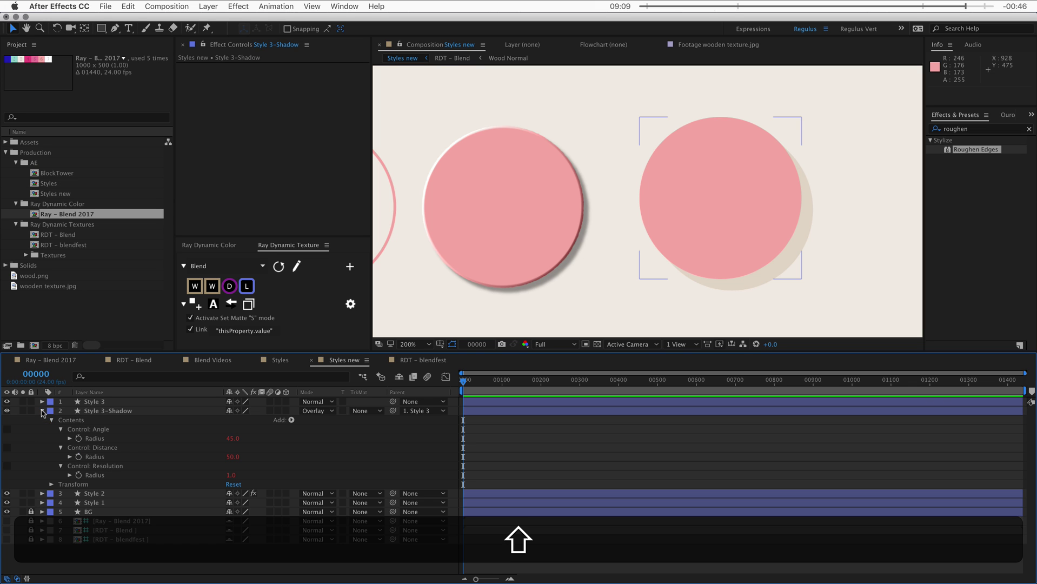
{"action": "left_click", "coordinate": [138, 504]}
{"action": "key", "text": "e"}
{"action": "key", "text": "e"}
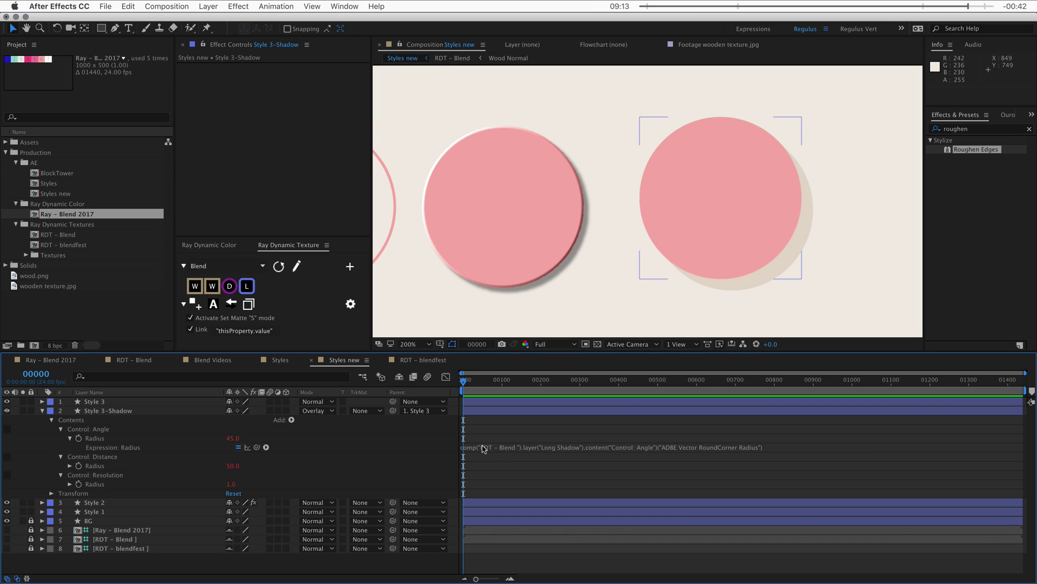
{"action": "key", "text": "F2"}
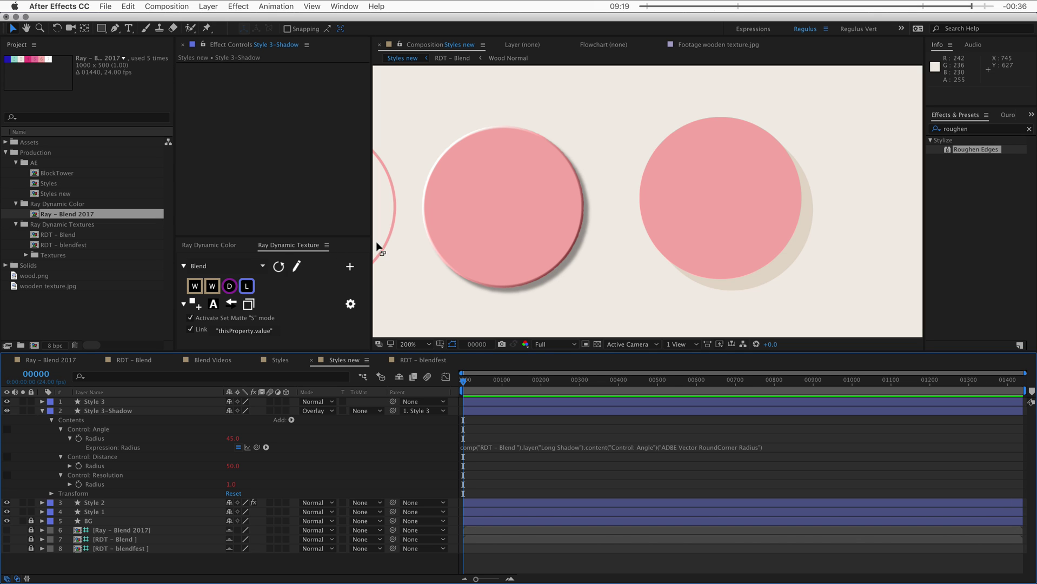
{"action": "left_click", "coordinate": [538, 433]}
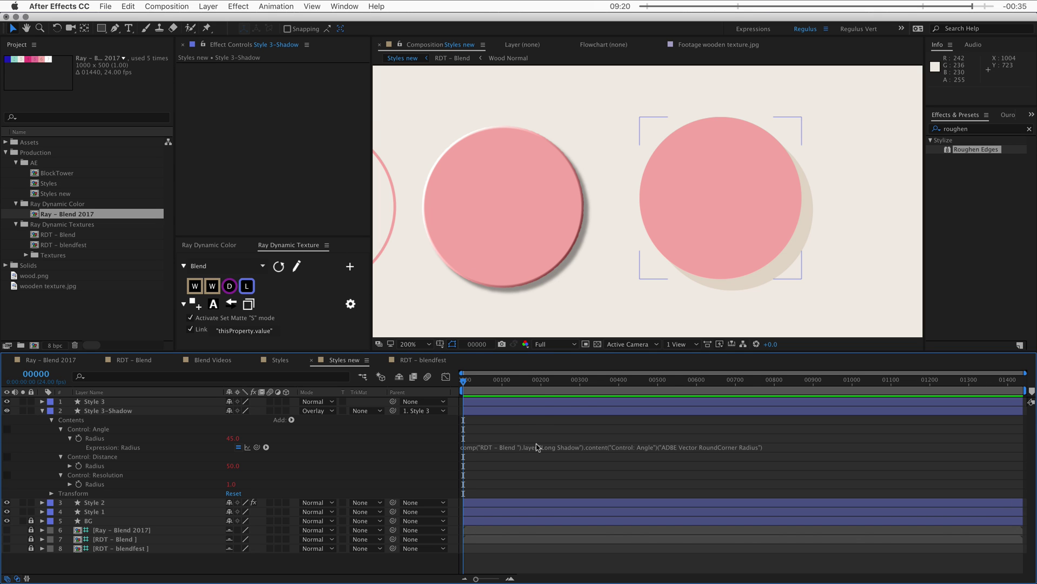
- Remove the Angle, Distance and Resolution expressions, then set Angle to 136 and Distance to 86
{"action": "key", "text": "alt+shift"}
{"action": "left_click", "coordinate": [78, 439], "text": "alt+shift"}
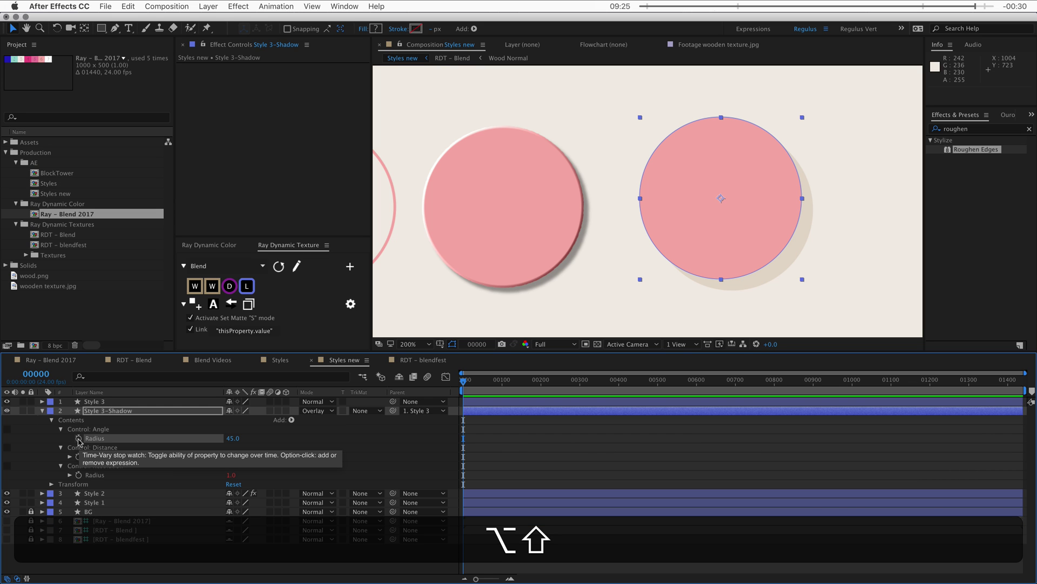
{"action": "left_click", "coordinate": [78, 457], "text": "alt+shift"}
{"action": "left_click", "coordinate": [78, 475], "text": "alt+shift"}
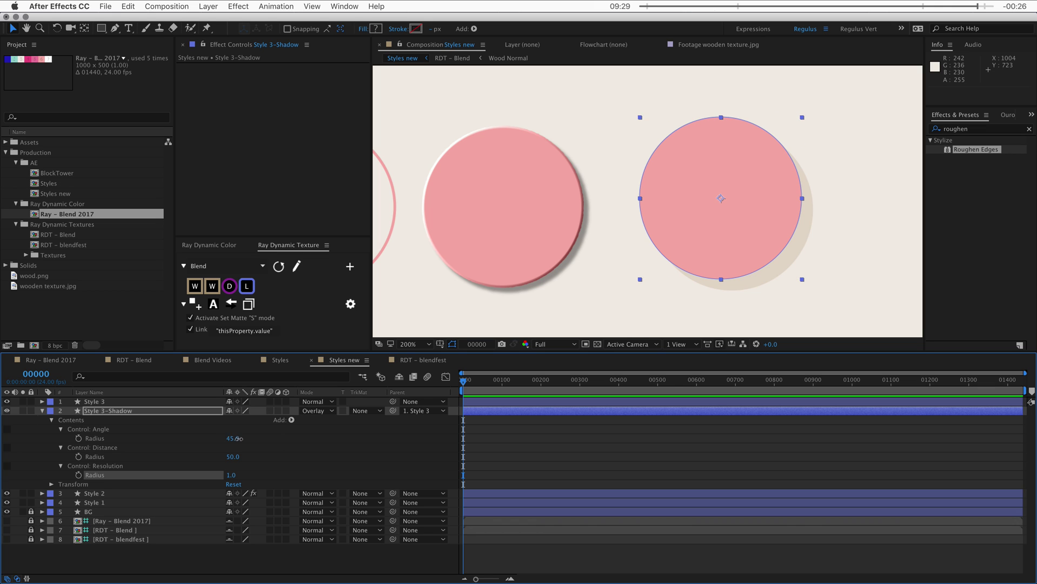
{"action": "left_click_drag", "start_coordinate": [237, 439], "coordinate": [286, 439]}
{"action": "left_click_drag", "start_coordinate": [232, 457], "coordinate": [256, 460]}
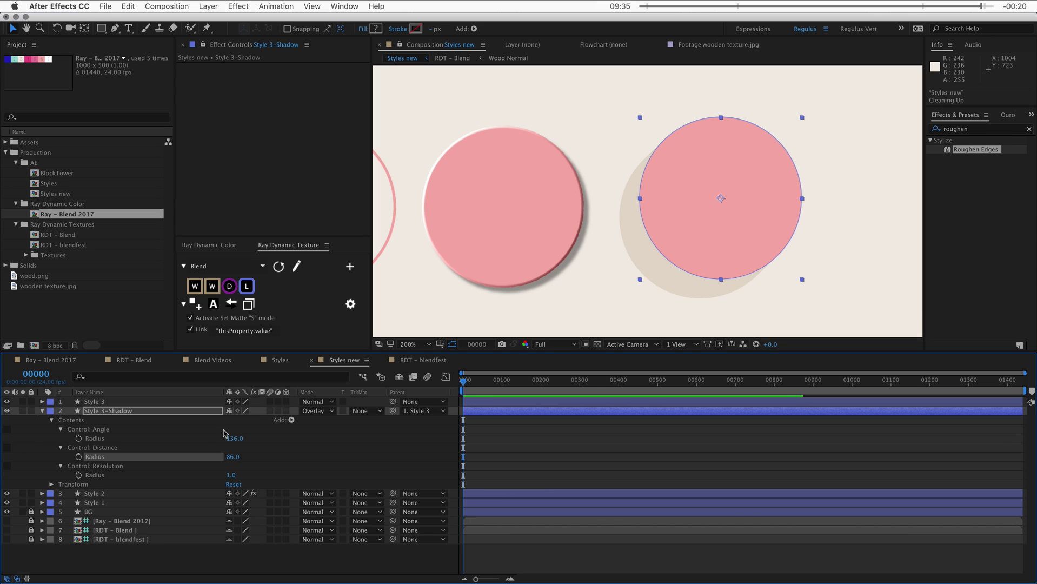
- Open RDT - Blend from the Ray Dynamic Texture panel and zoom the timeline out two levels
{"action": "left_click", "coordinate": [297, 266]}
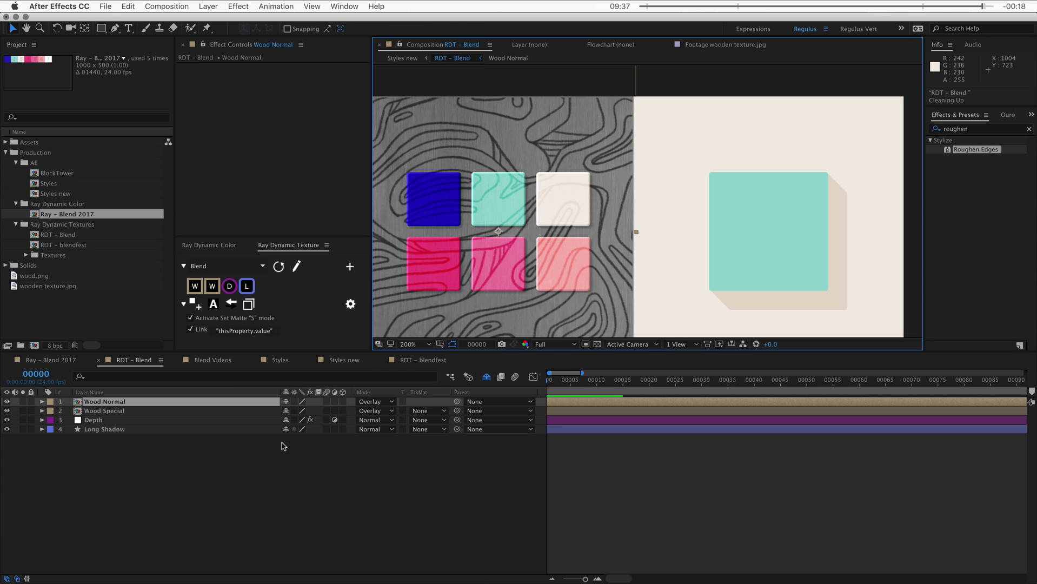
{"action": "key", "text": "minus"}
{"action": "key", "text": "minus"}
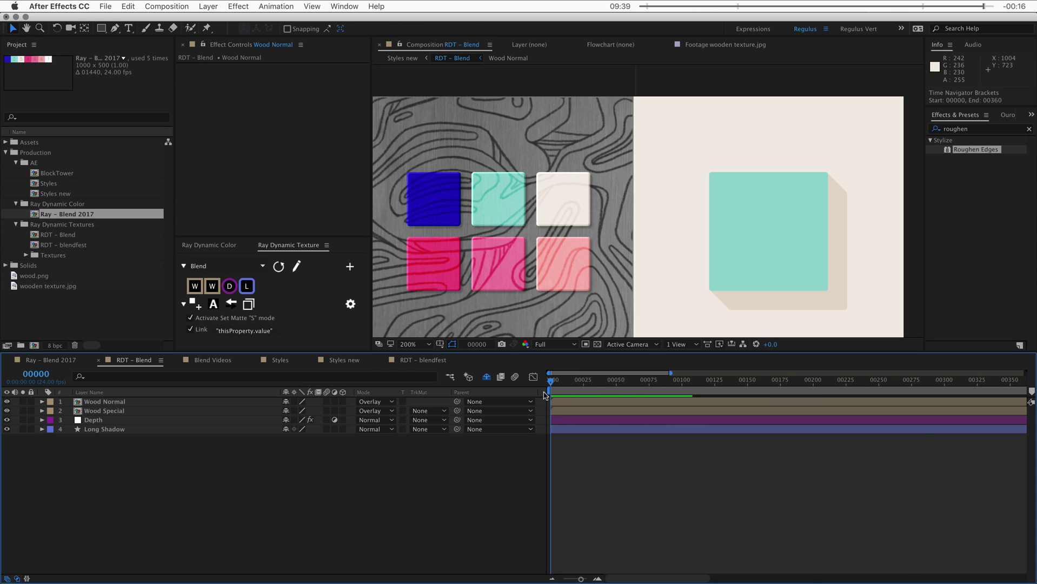
{"action": "key", "text": "minus"}
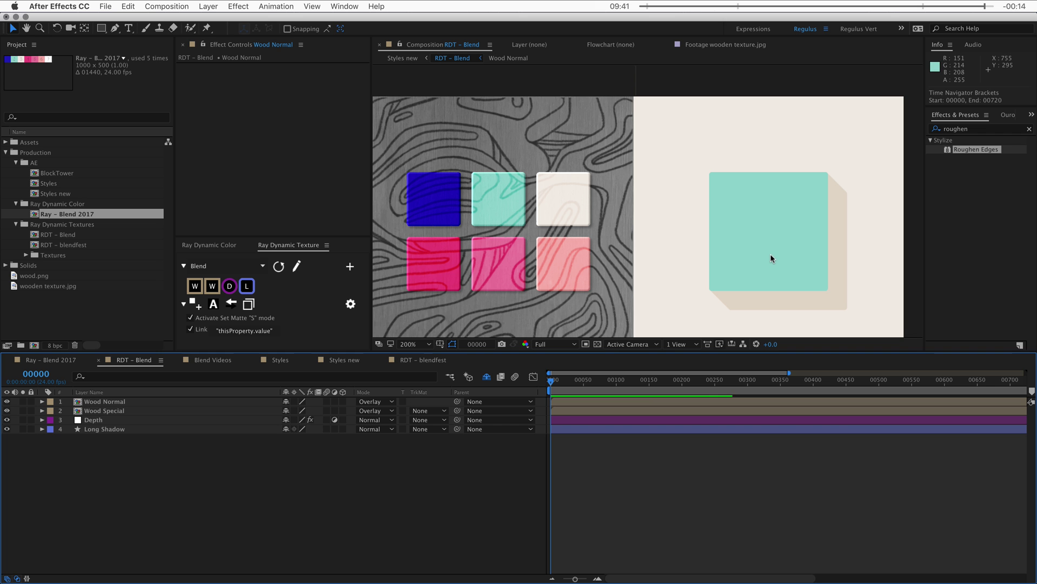